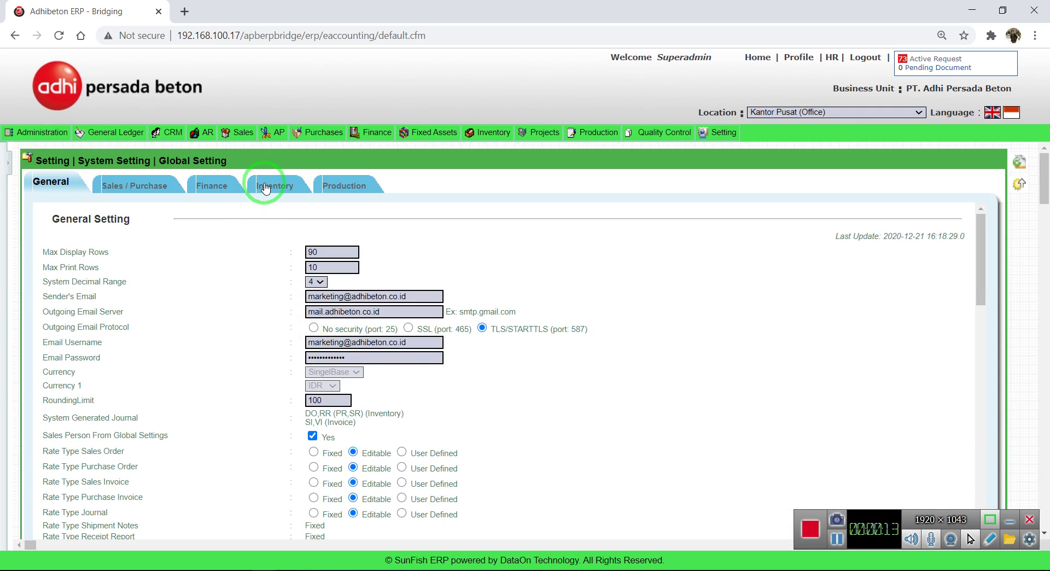
Step: Save the global inventory settings with the QC Incoming Setting on Strict
click(266, 187)
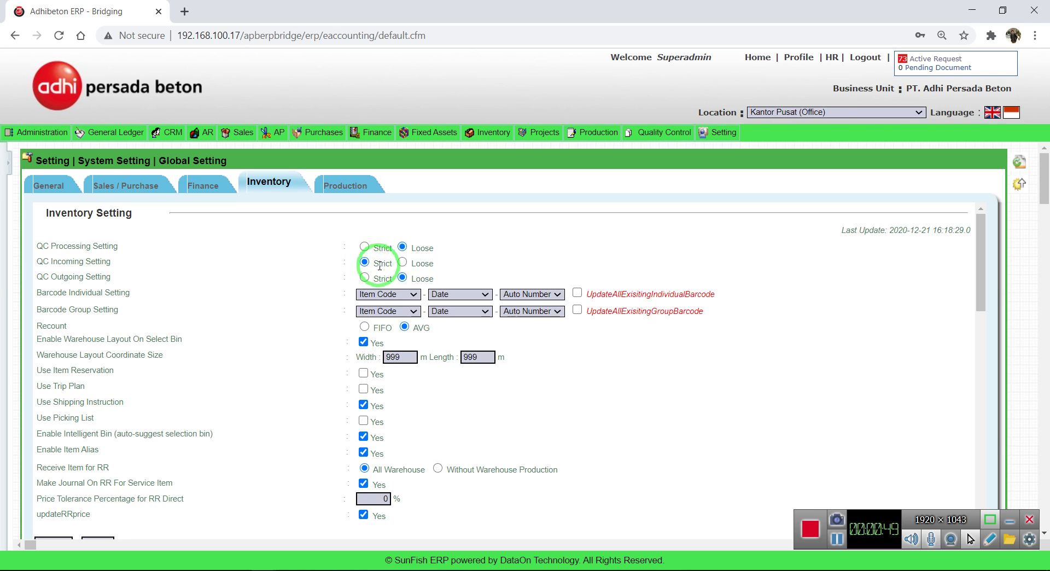
scroll(367, 268, down, 5)
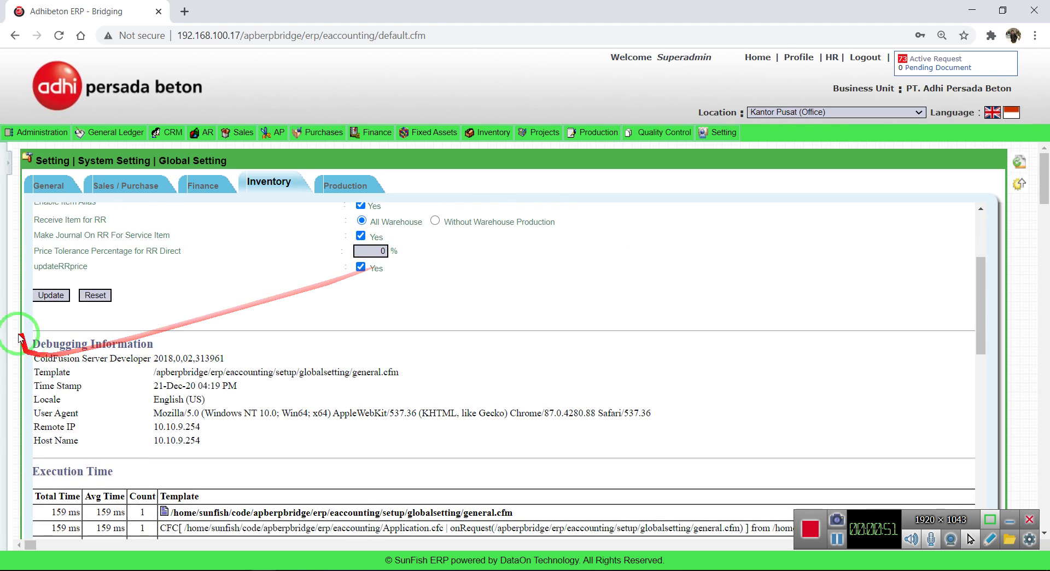
click(51, 295)
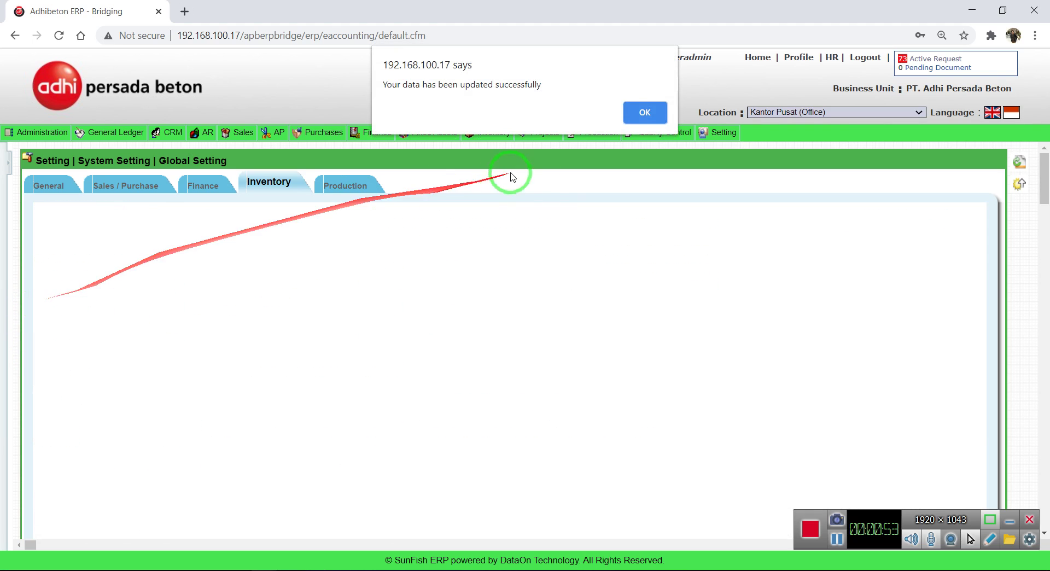
click(656, 111)
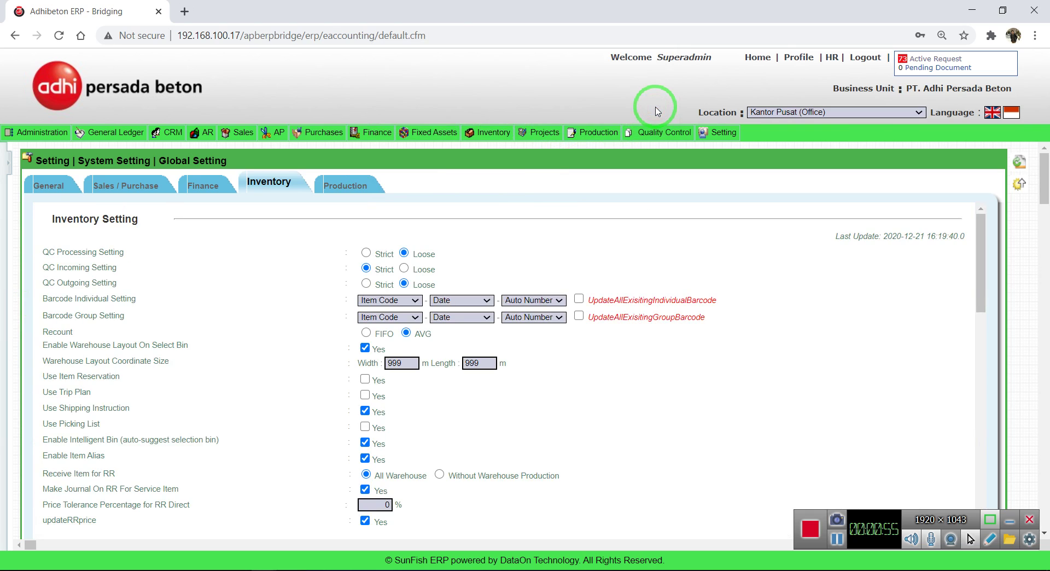
Step: Review the scores and descriptions of the KADAR_AIR quality control score mask, leaving it without saving
click(728, 140)
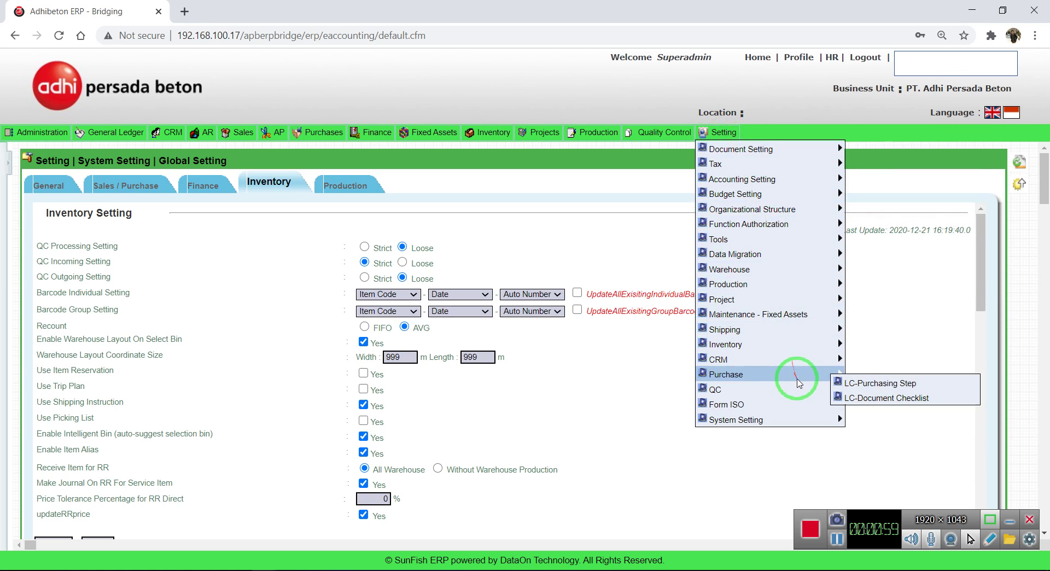
mouse_move(802, 390)
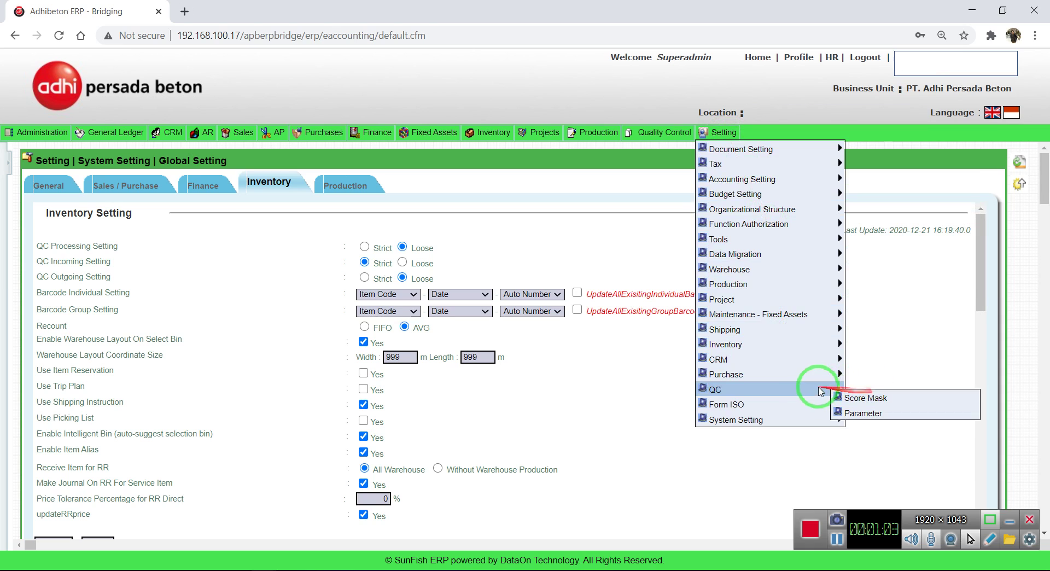
click(850, 398)
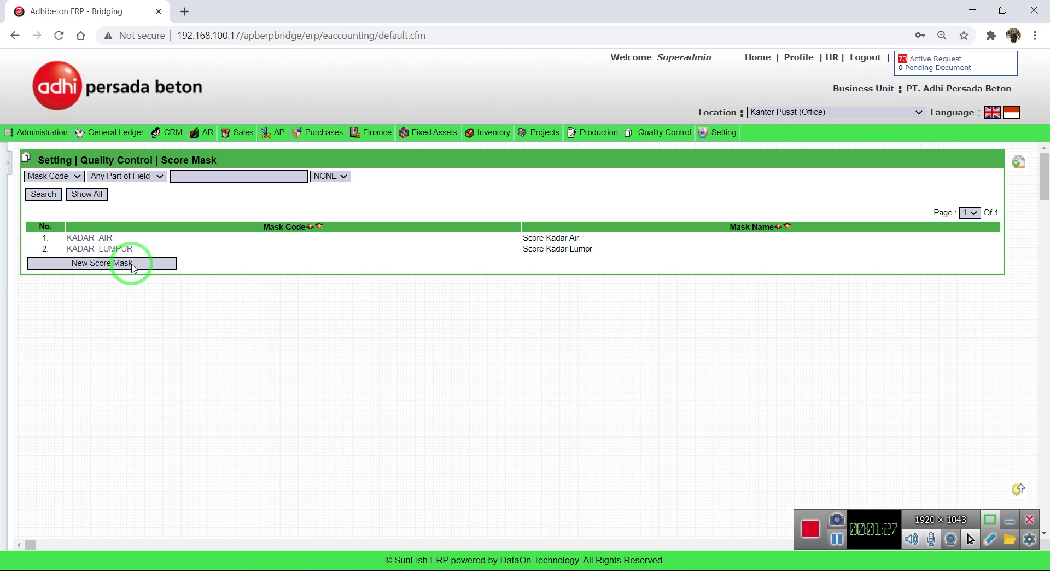
click(91, 238)
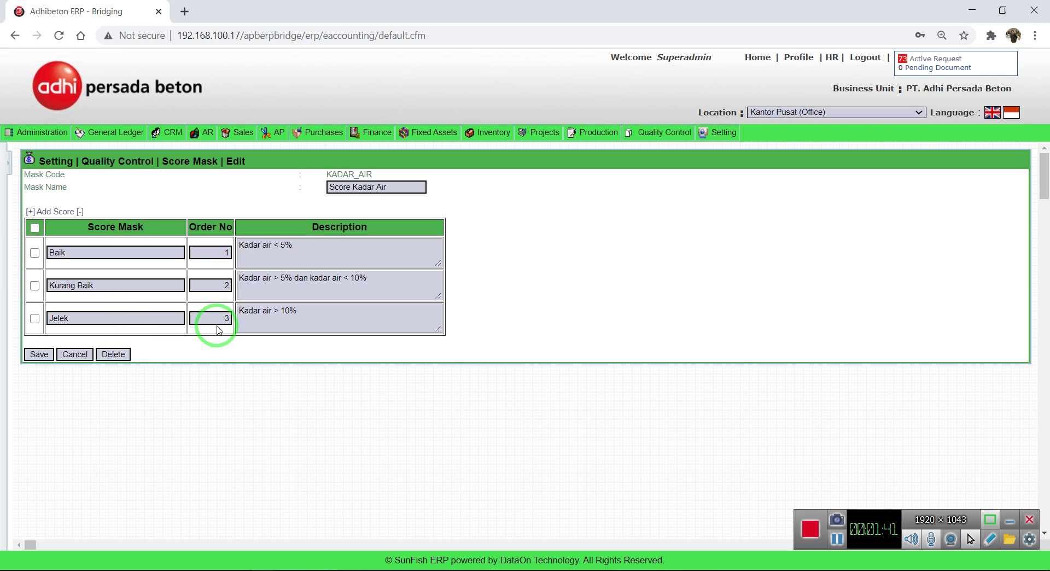
click(74, 355)
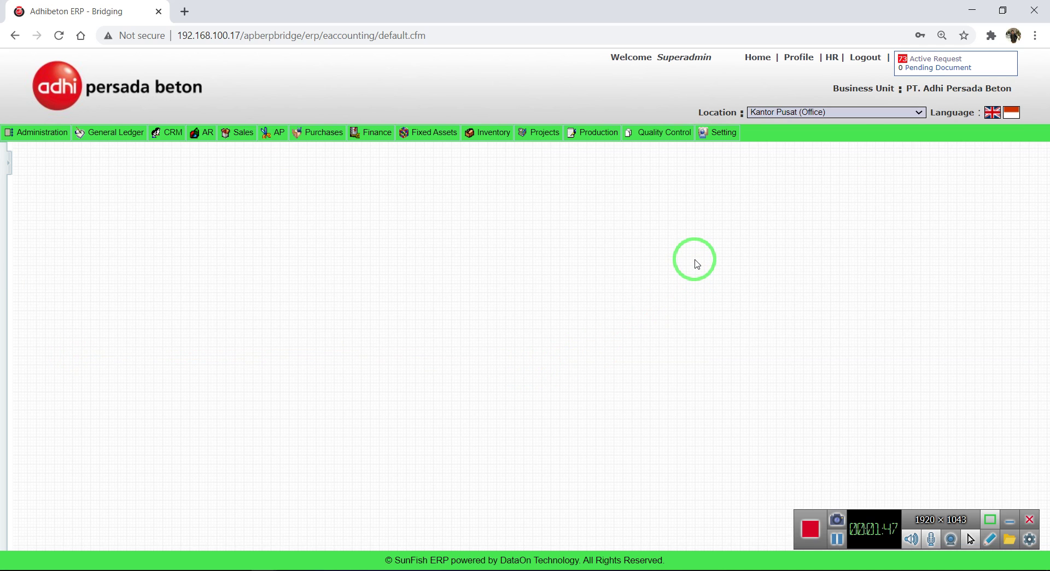
Step: Review the quality control parameter KAIR and its score mask options, returning to the parameter list without saving
click(720, 135)
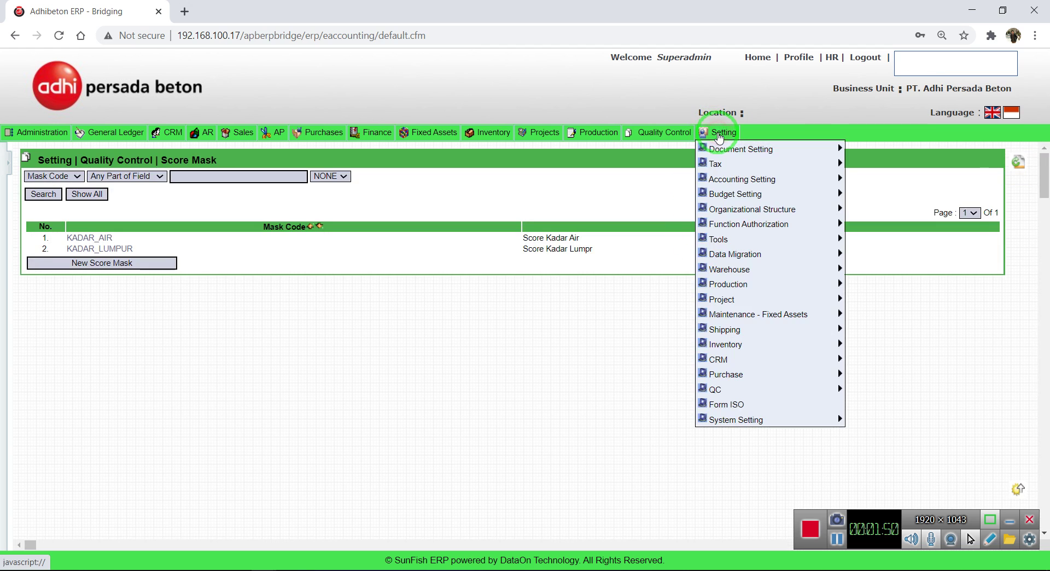
click(793, 387)
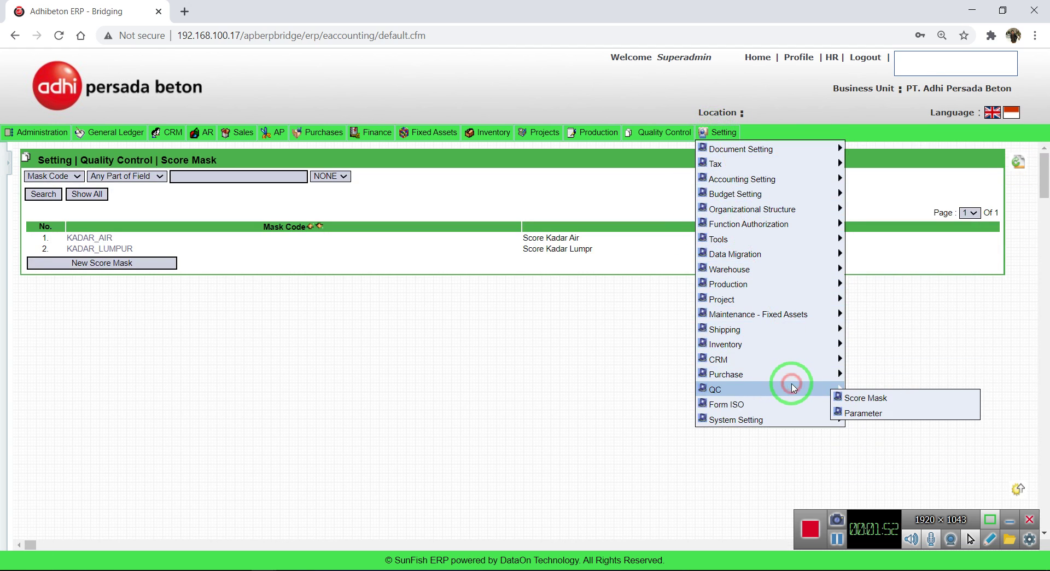
click(857, 411)
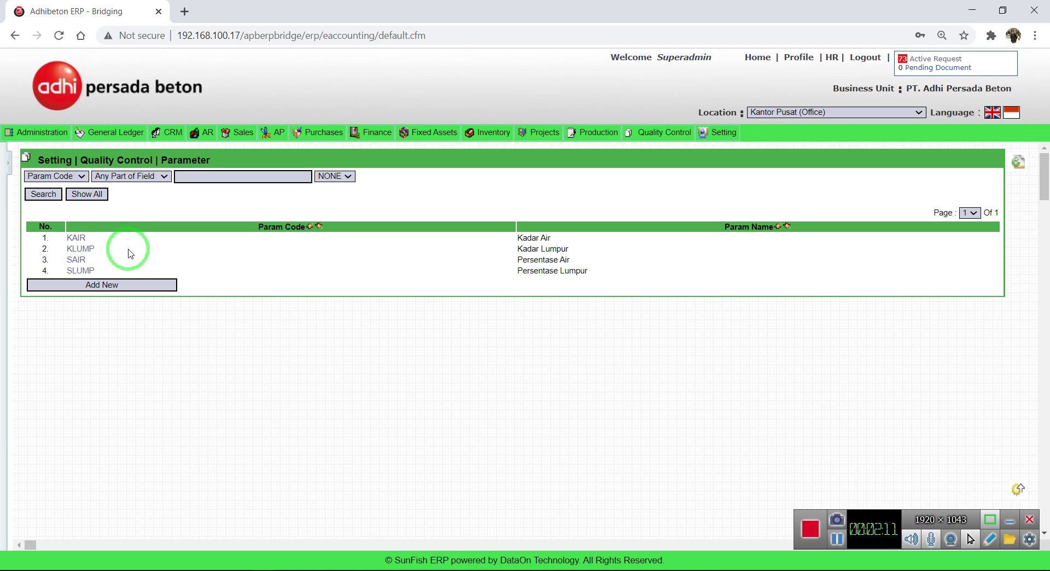
click(83, 241)
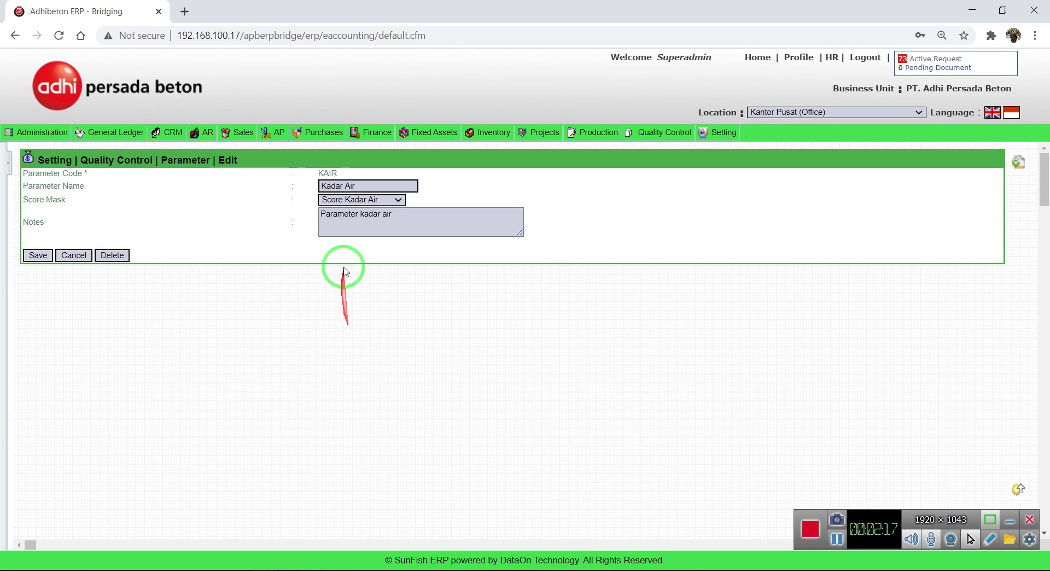
click(359, 202)
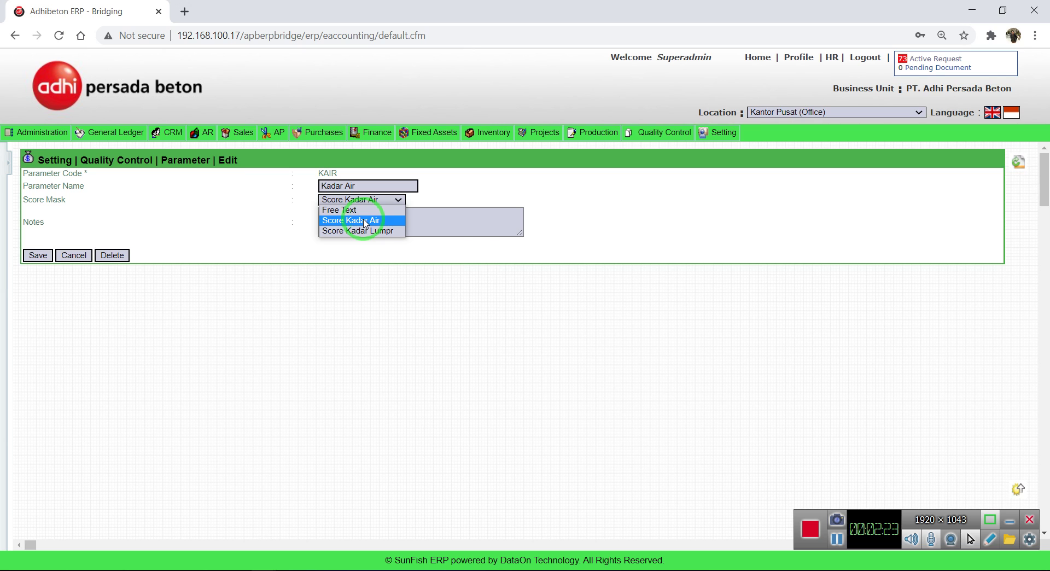
click(438, 253)
click(17, 36)
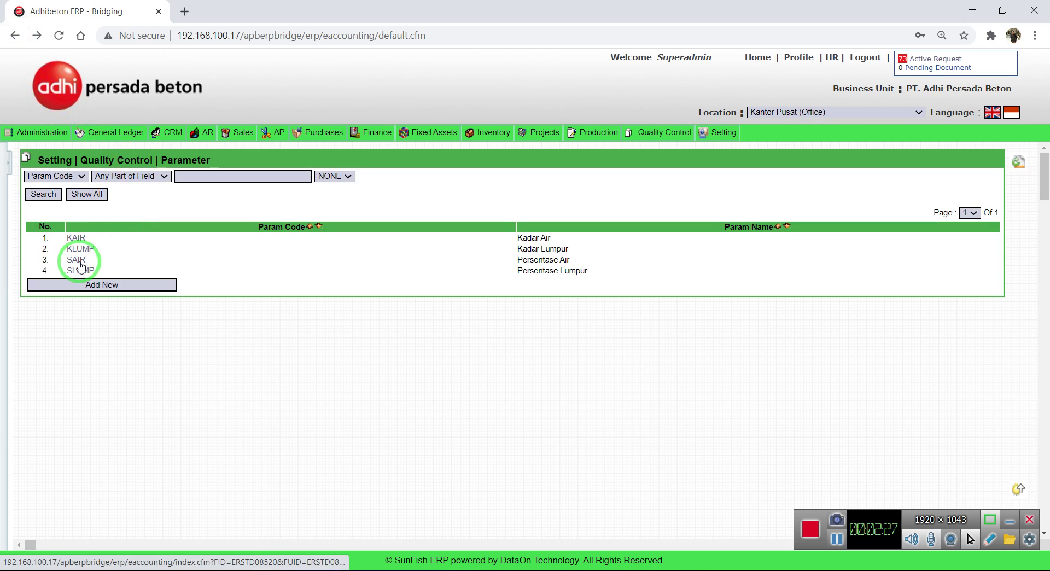
Step: Examine the score mask options of the SAIR parameter and cancel without changing it
click(78, 261)
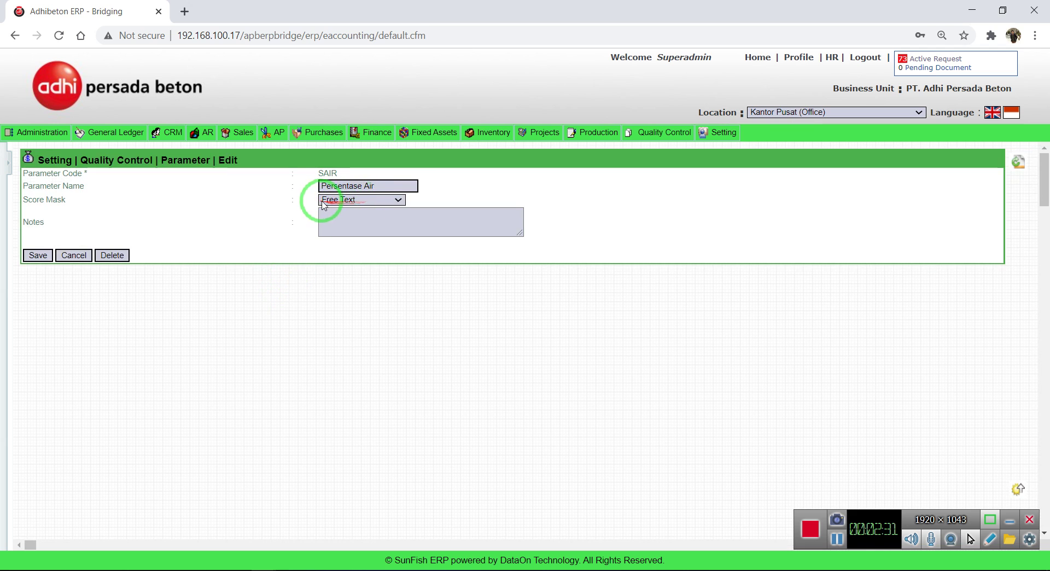
click(367, 200)
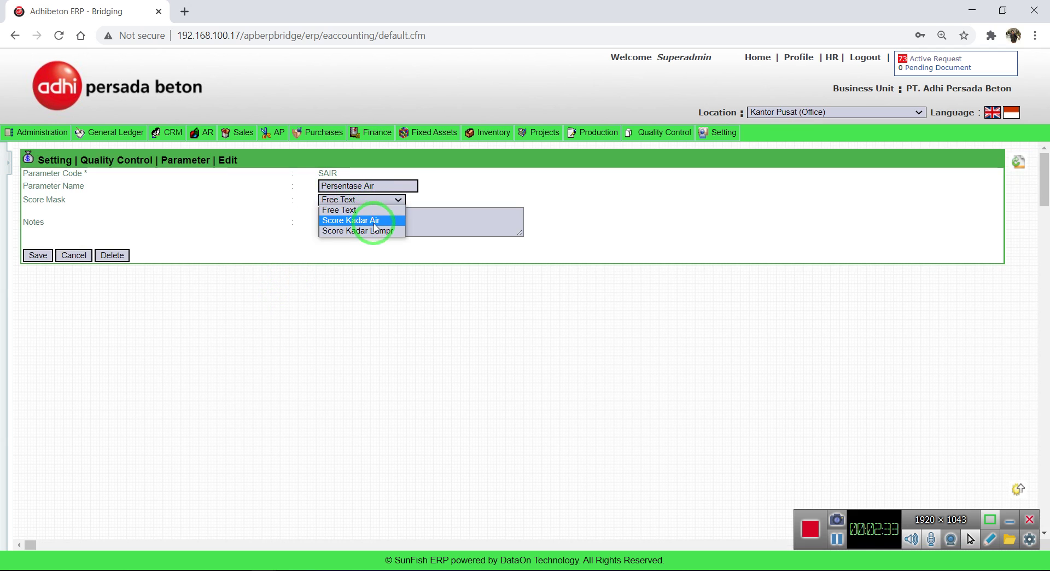
click(439, 203)
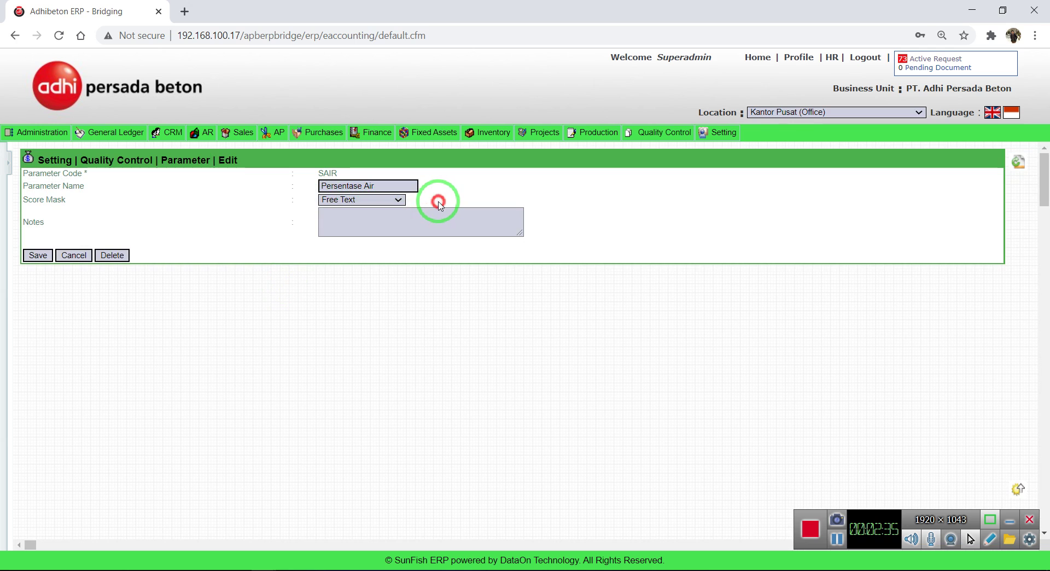
click(587, 254)
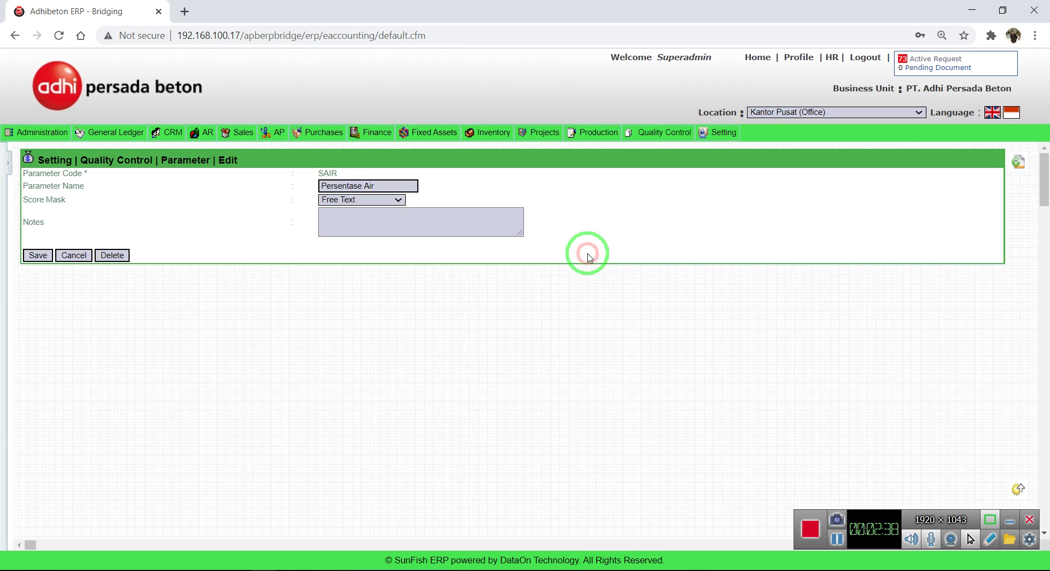
click(74, 255)
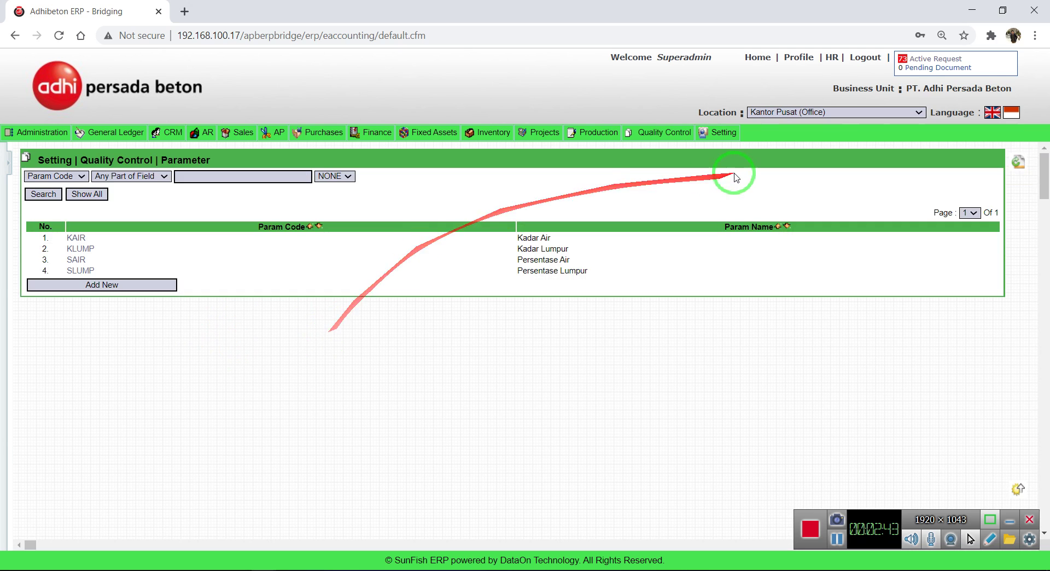
Step: Examine the header and detail objects of the QCPASIR item inspection template and leave it without saving
click(729, 140)
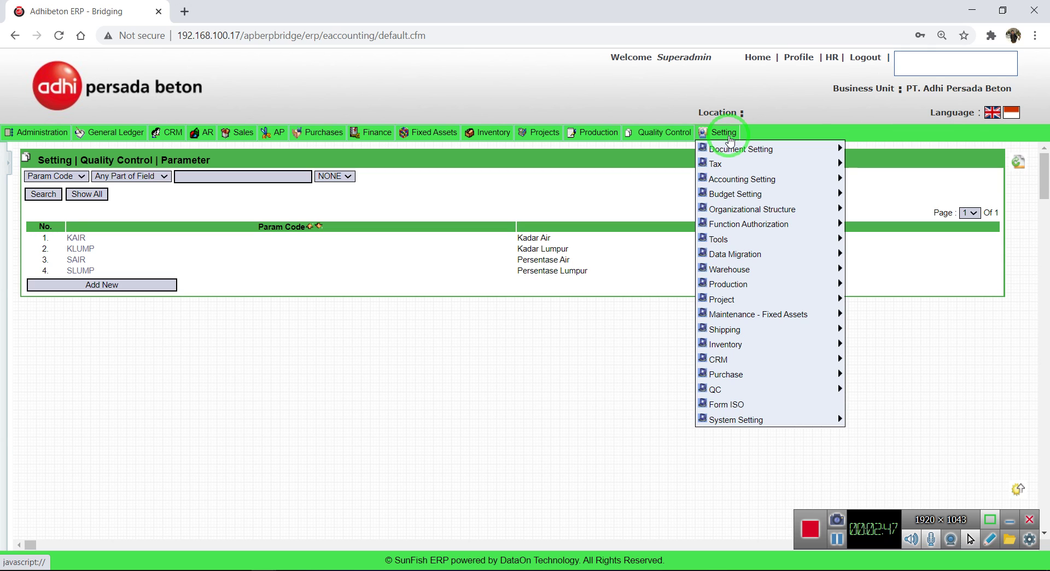
mouse_move(750, 152)
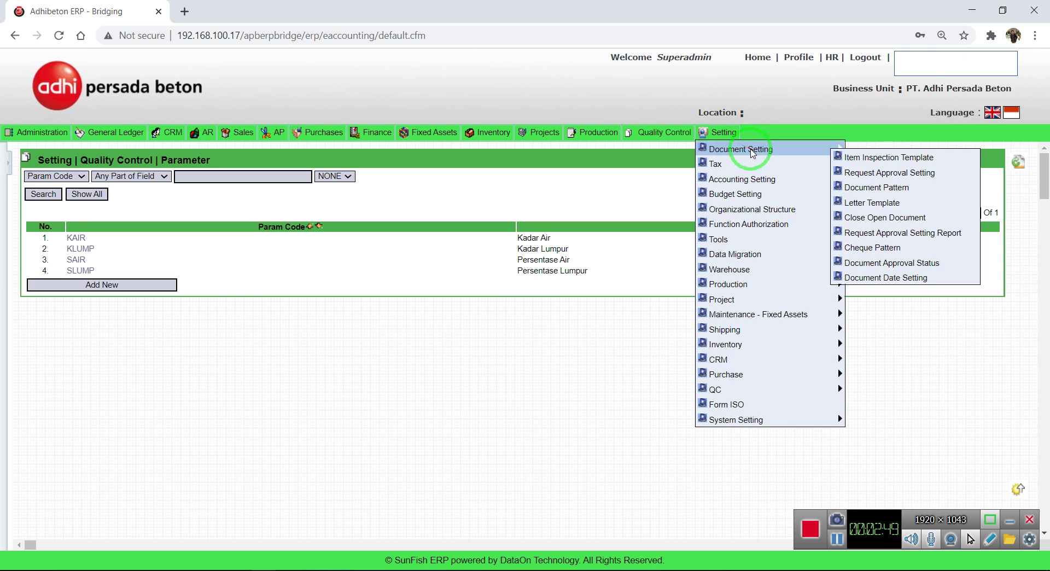
click(876, 162)
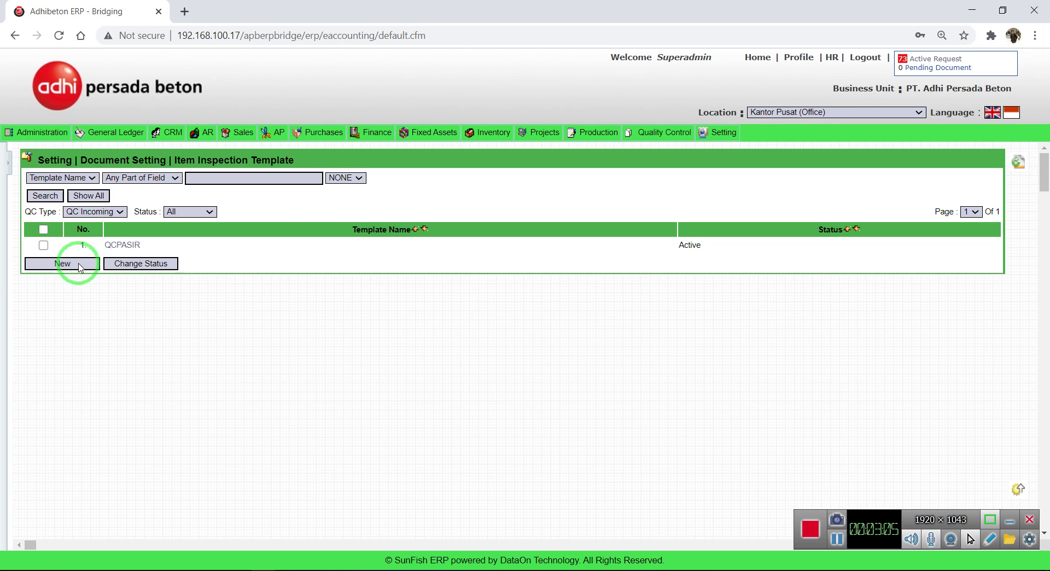
click(127, 245)
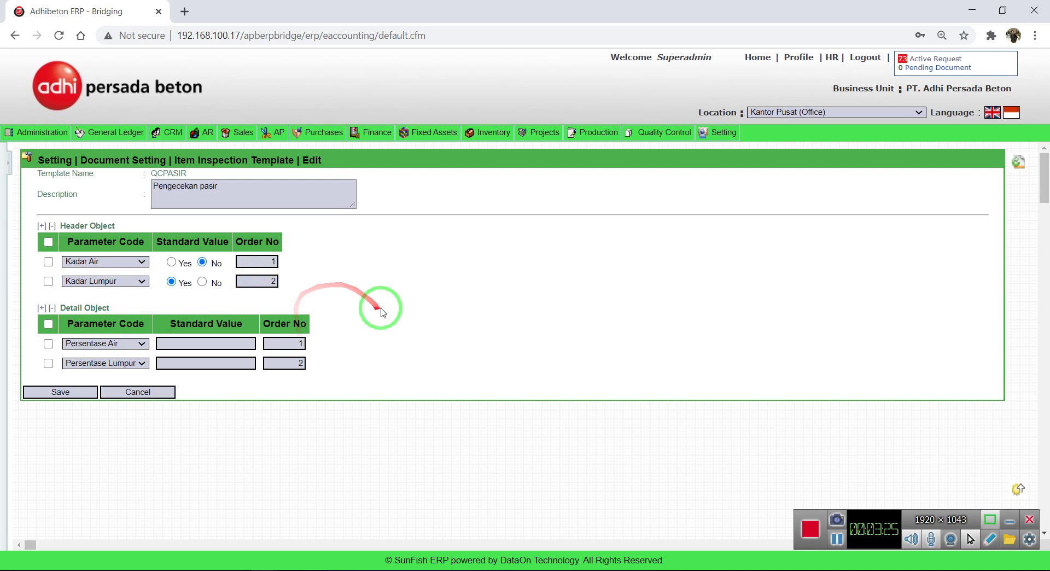
click(109, 393)
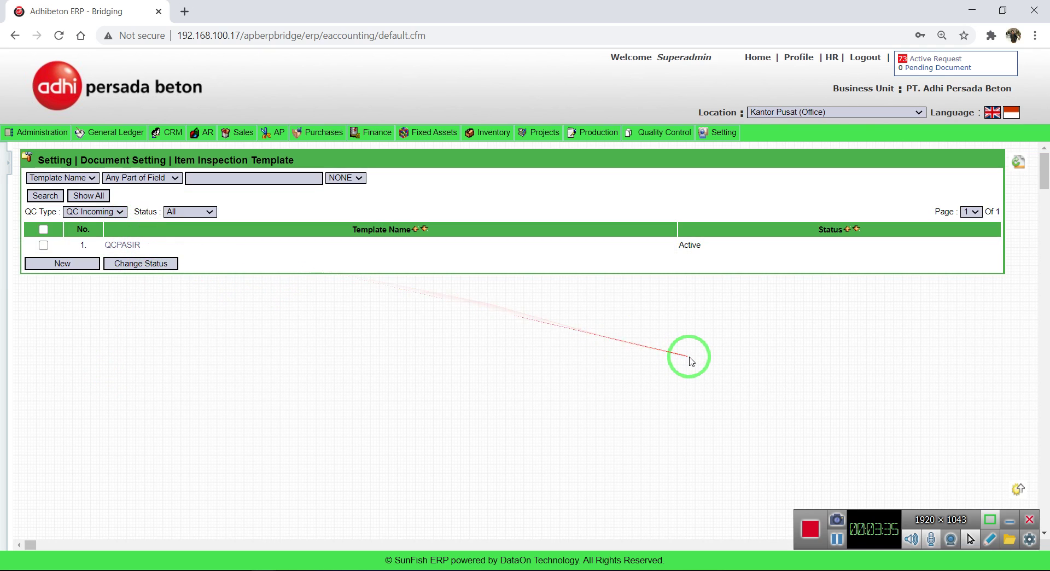
Step: Search the inventory's list of items for item code PSRACHKG and open that item for editing
click(501, 134)
mouse_move(509, 149)
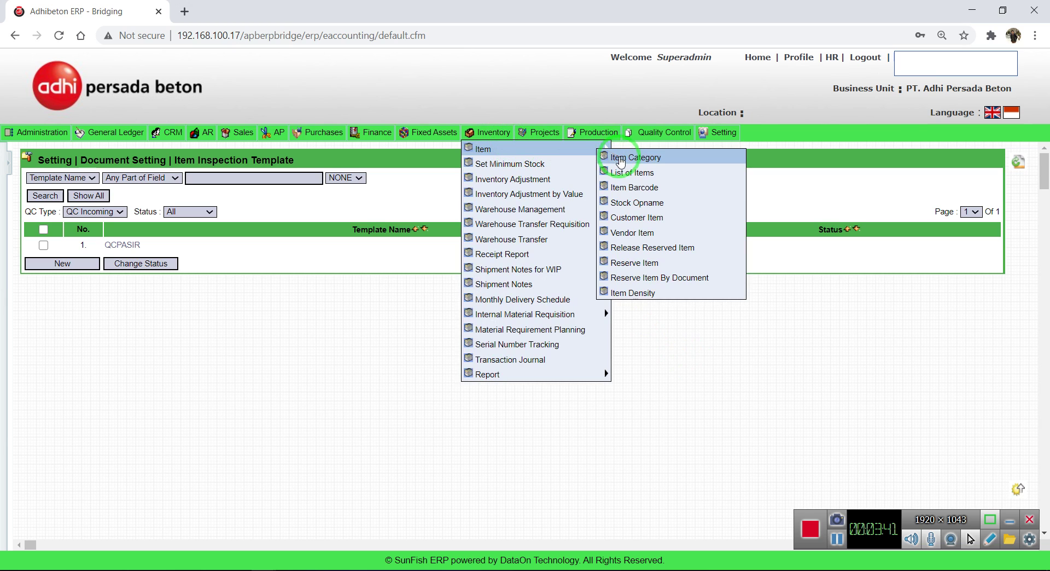
click(648, 173)
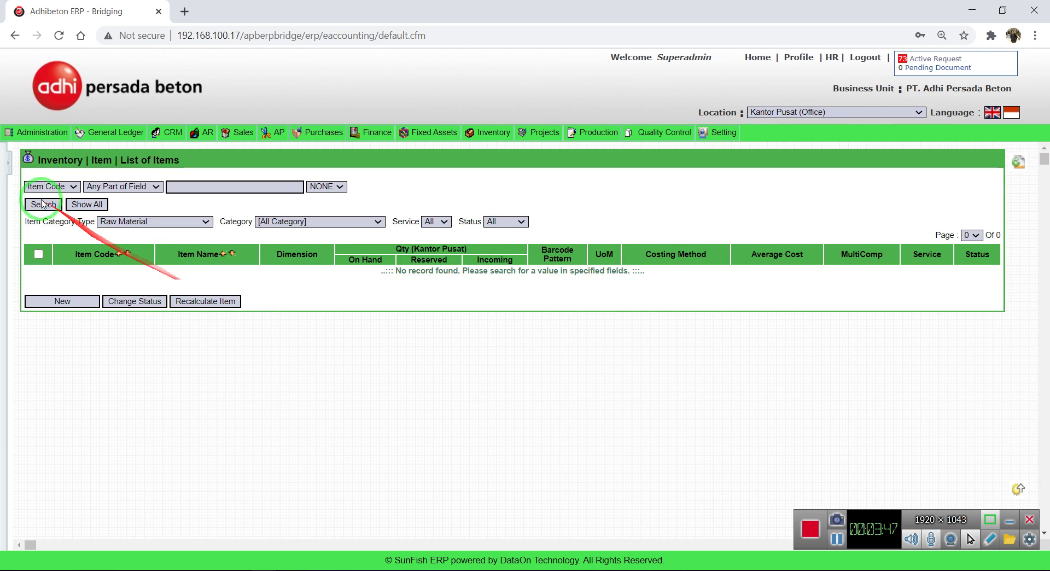
click(182, 192)
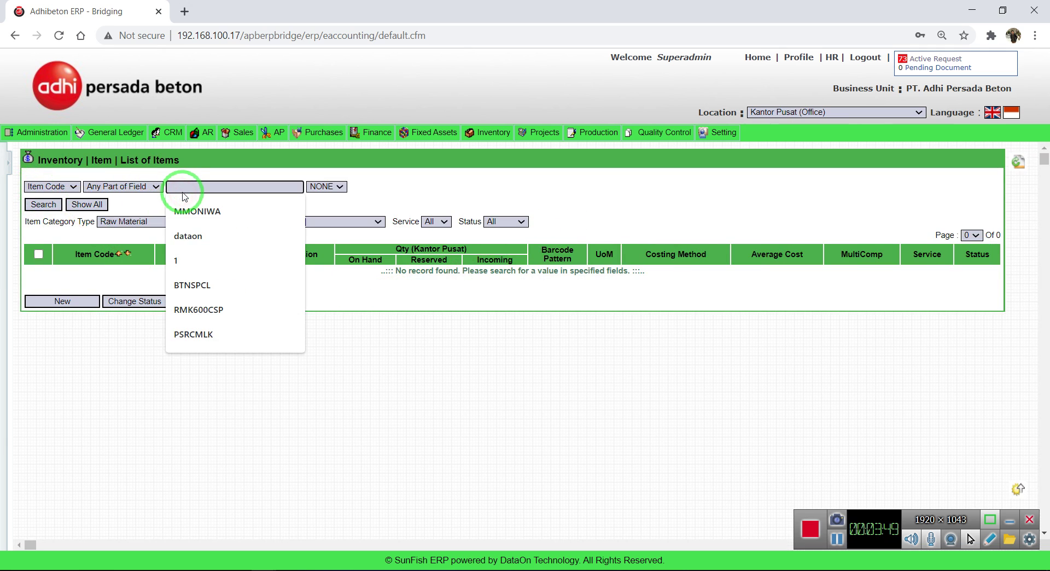
text(PSRACHKG)
click(39, 207)
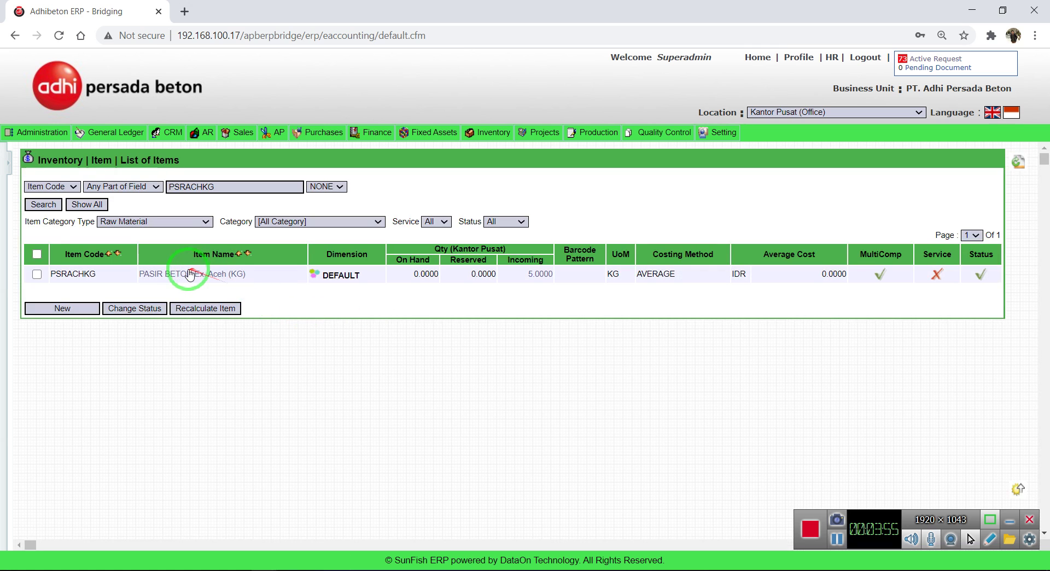
click(184, 275)
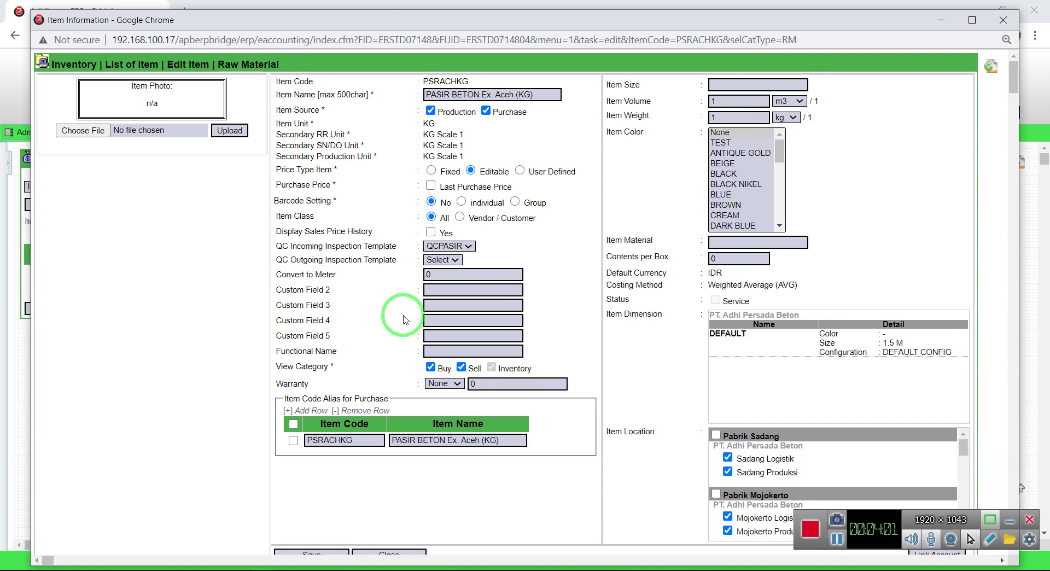
Step: Set QCPASIR as the QC incoming inspection template of item PSRACHKG and save the item with its default dimension and PASIR category
drag(276, 249, 394, 247)
click(451, 247)
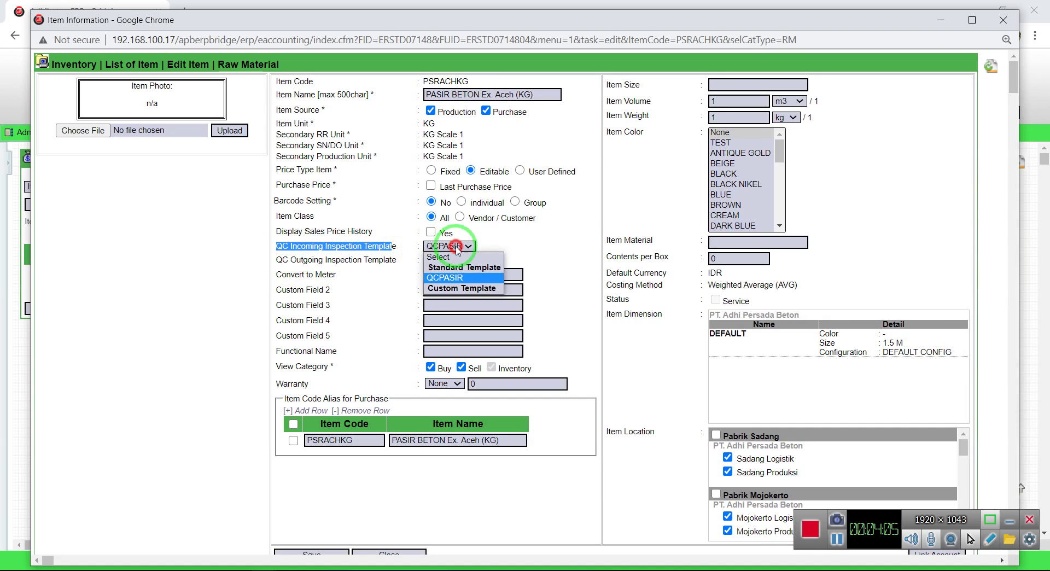
click(478, 278)
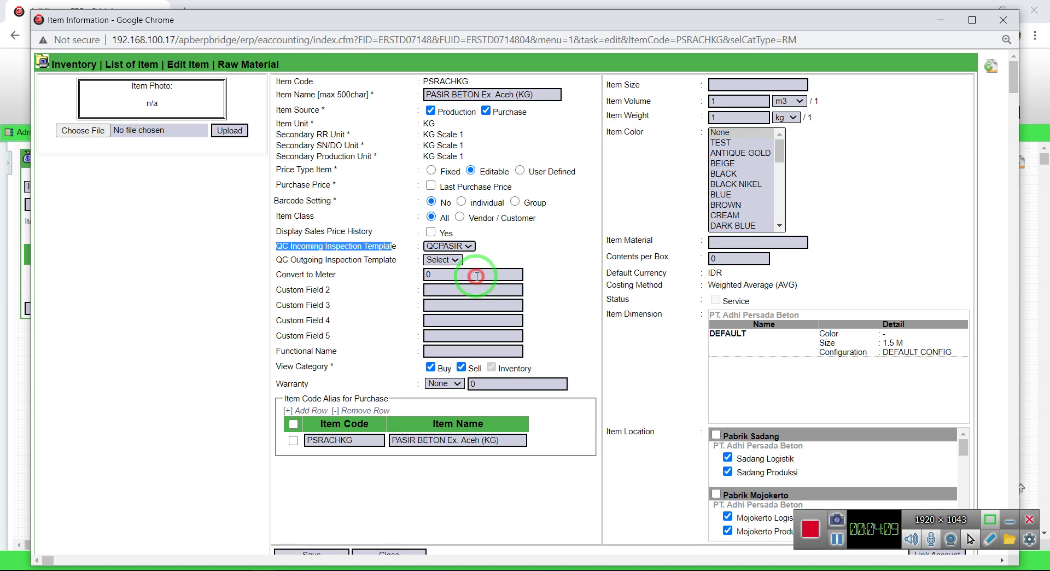
click(541, 256)
scroll(587, 336, down, 2)
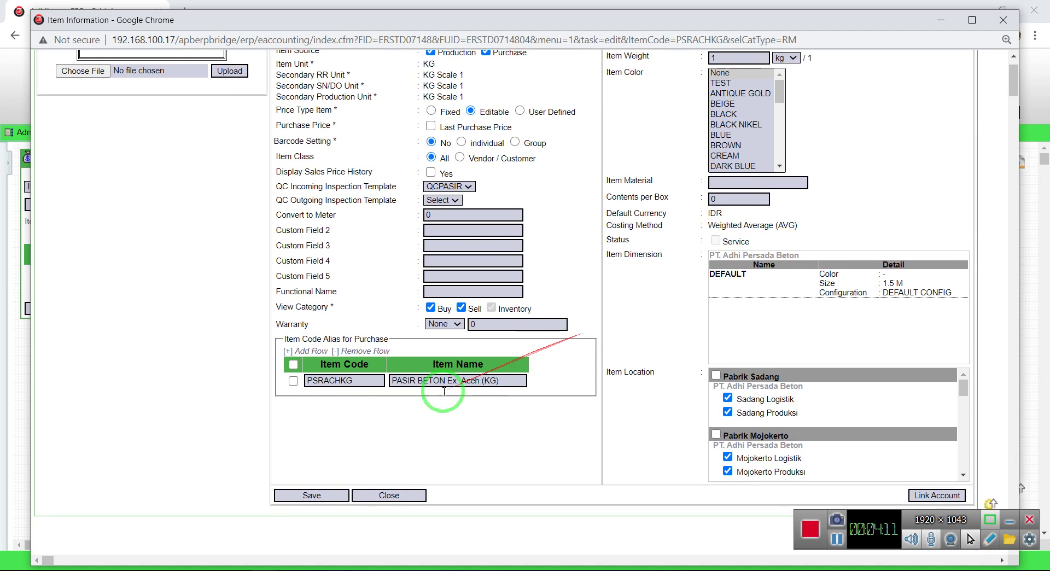
click(308, 495)
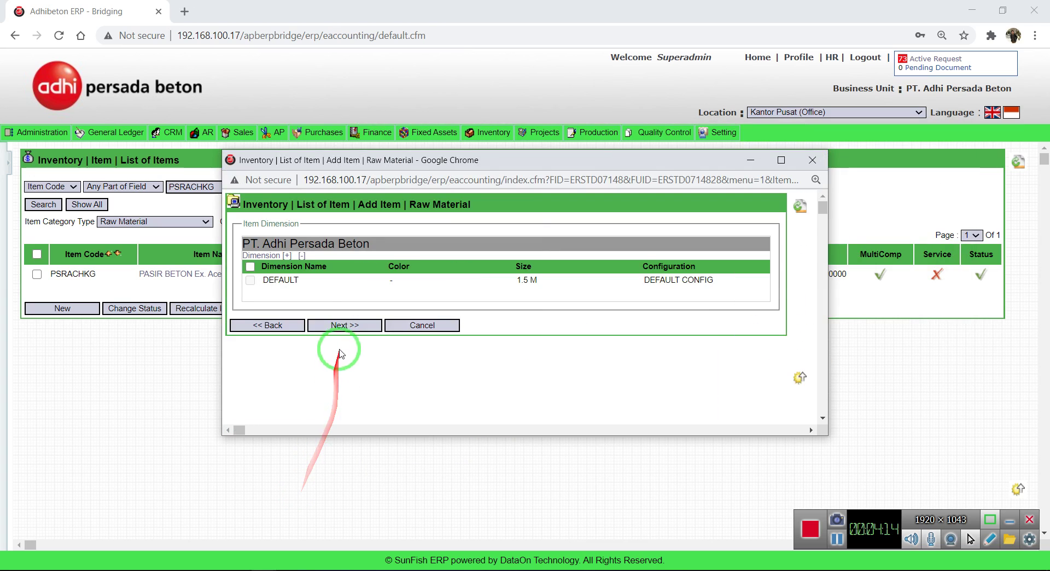
click(344, 326)
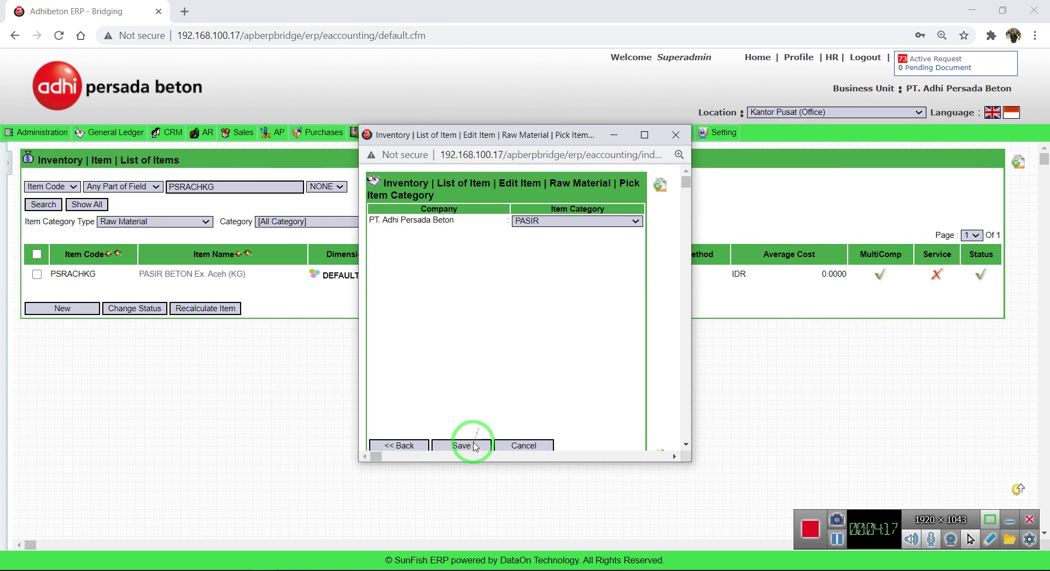
click(470, 447)
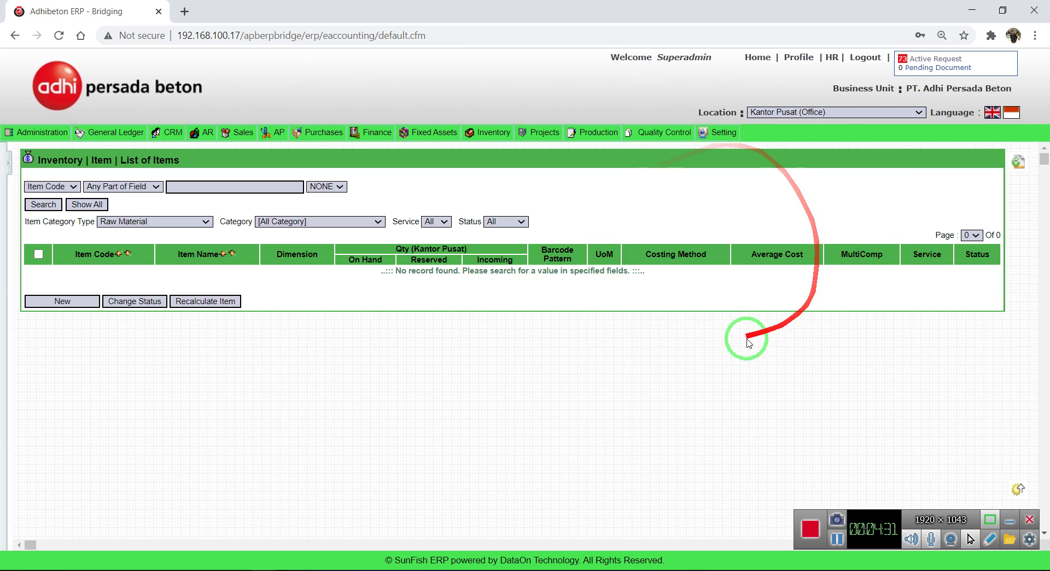
Step: Open the receipt report awaiting approval from the active request alerts
click(928, 60)
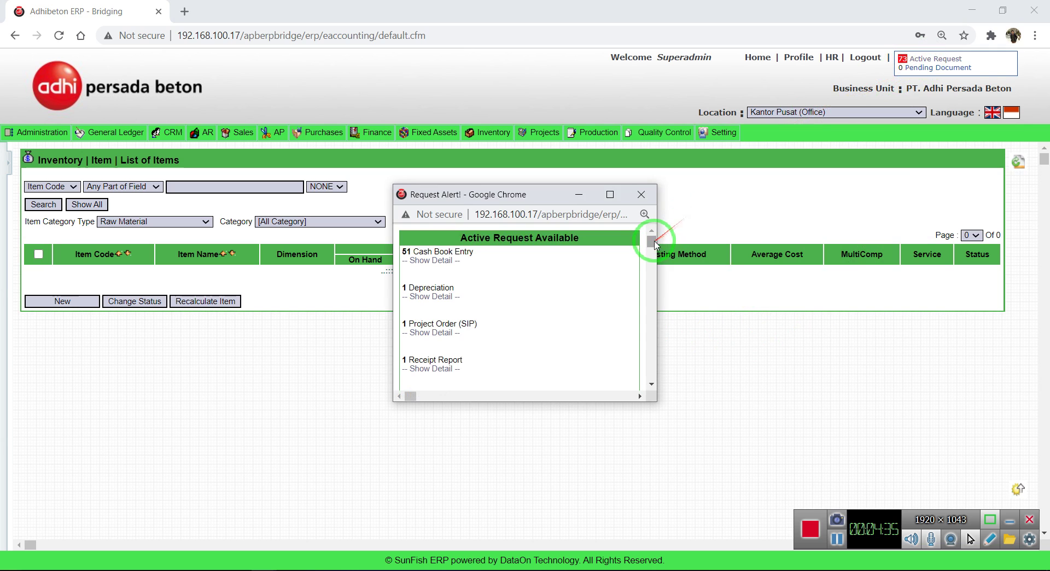
drag(654, 238, 654, 244)
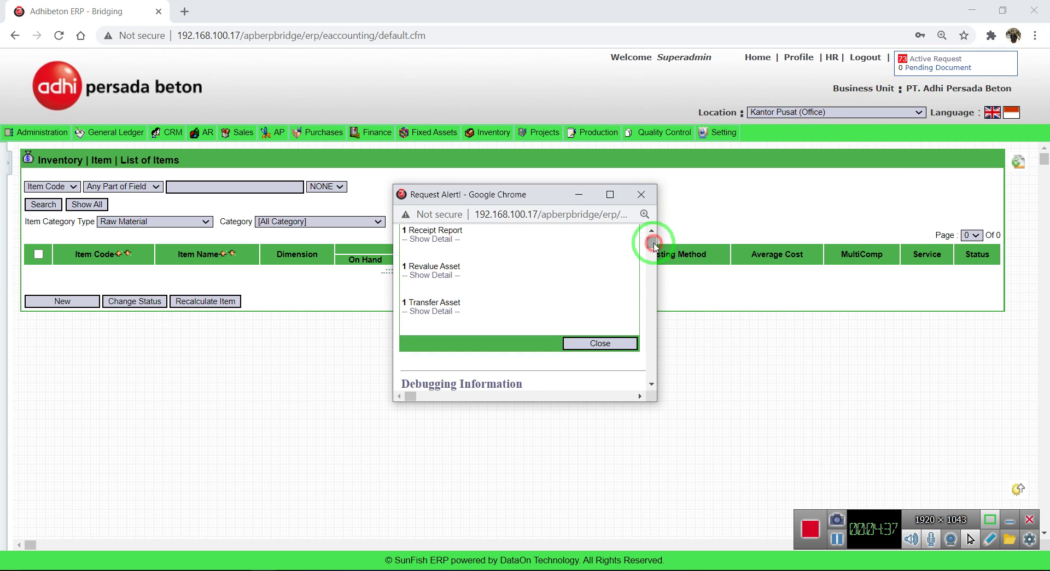
scroll(546, 272, up, 2)
click(443, 276)
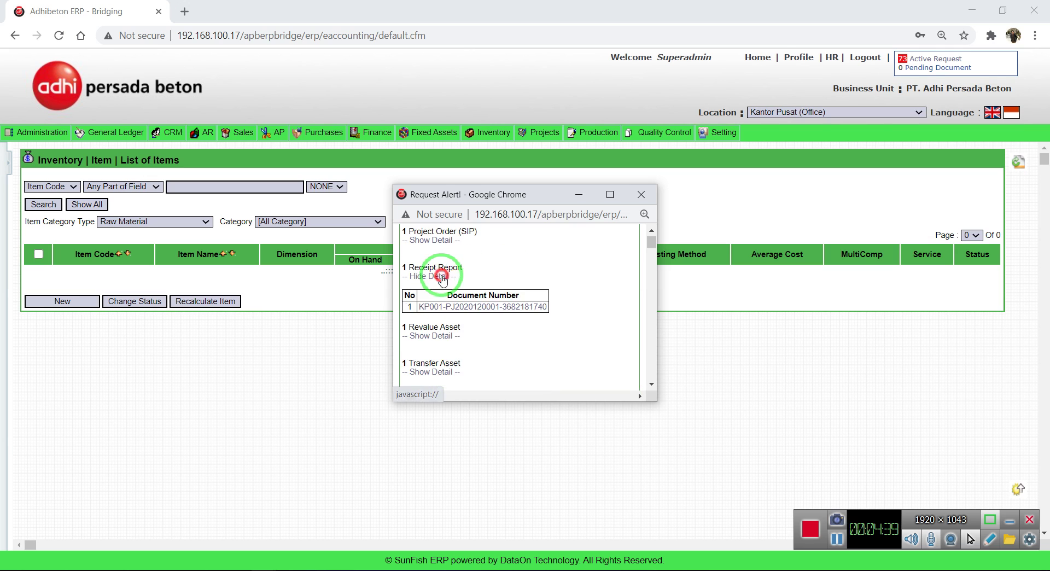
click(461, 307)
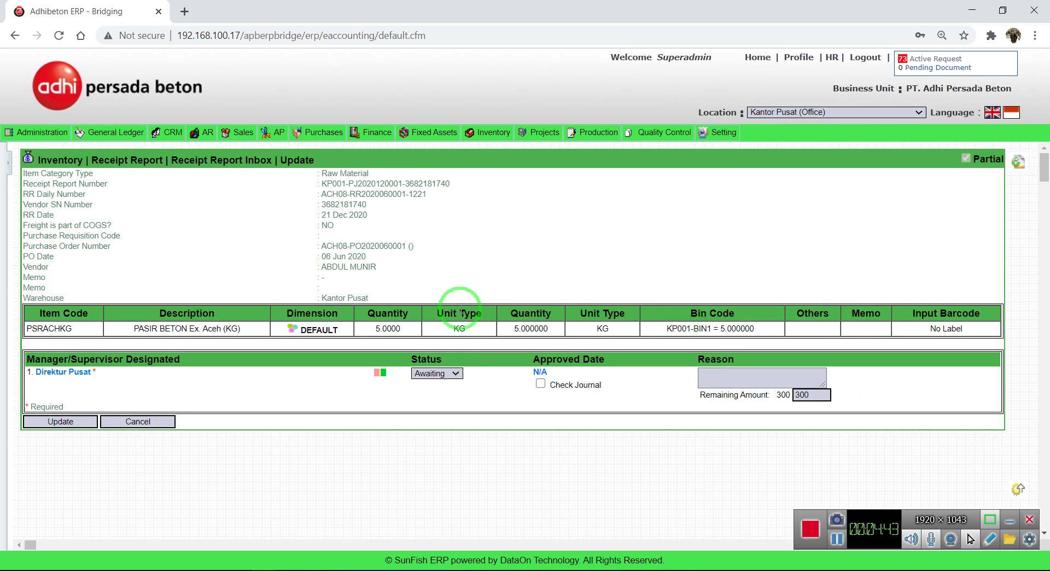
Step: Try to update the PSRACHKG receipt report with status Approved and the journal check enabled
click(447, 373)
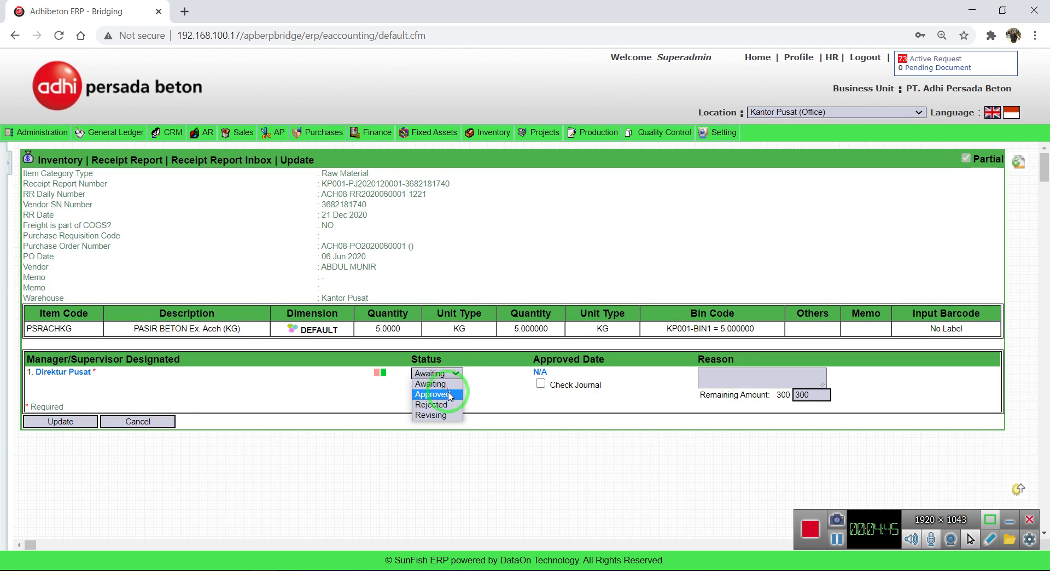
click(445, 393)
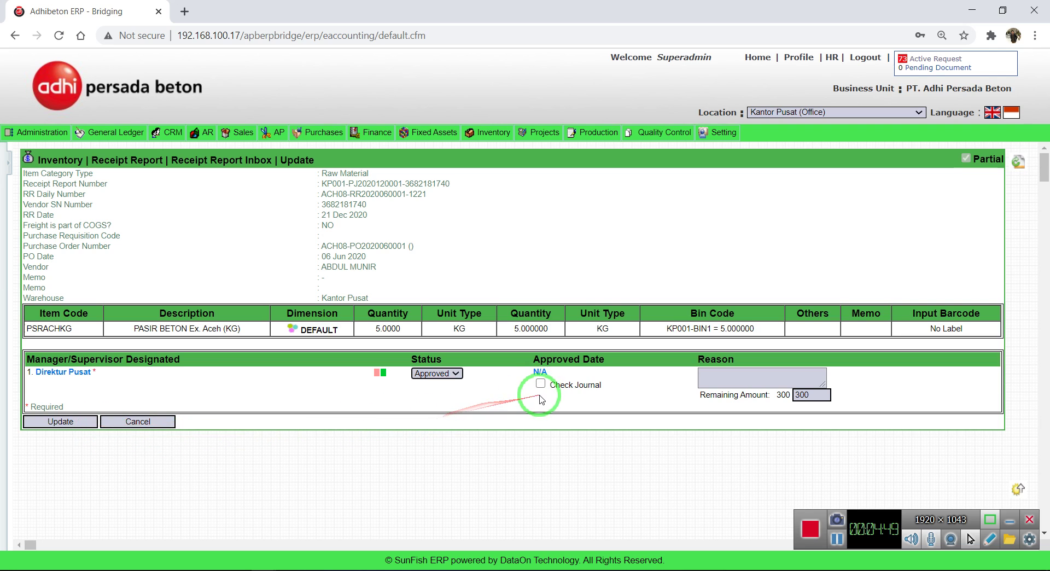
click(541, 383)
click(53, 423)
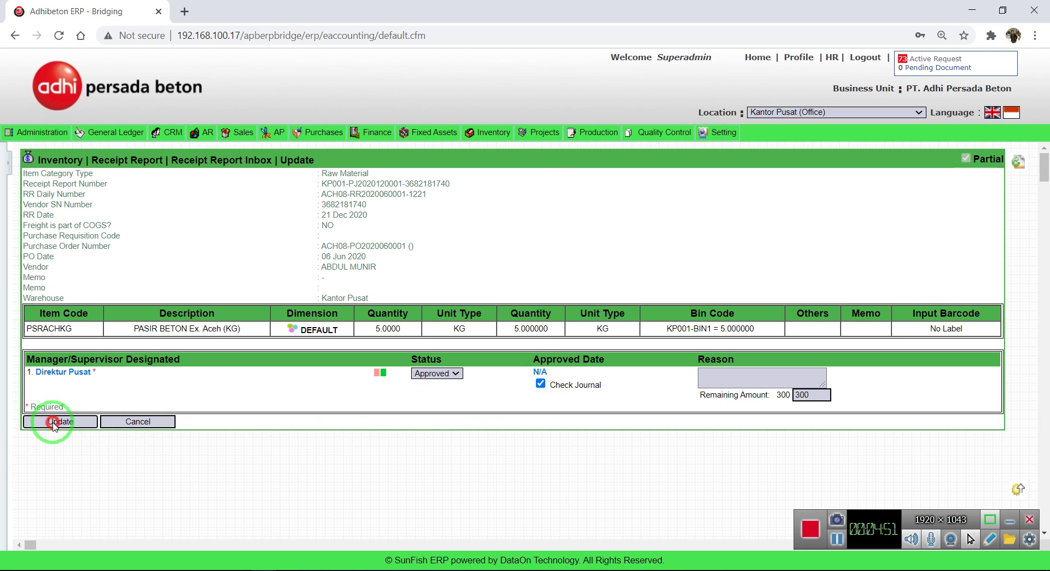
click(313, 245)
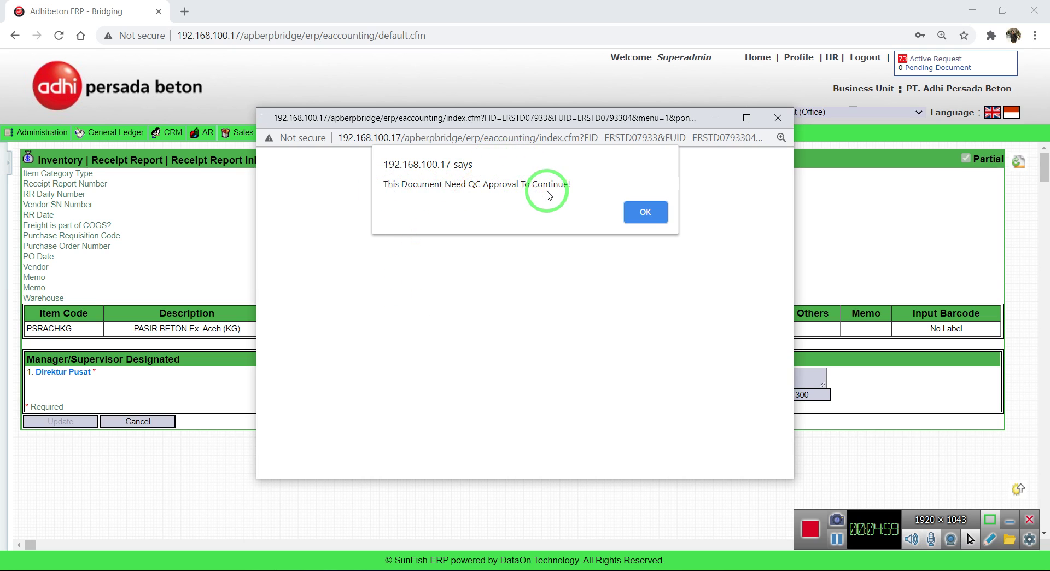
click(646, 212)
click(779, 118)
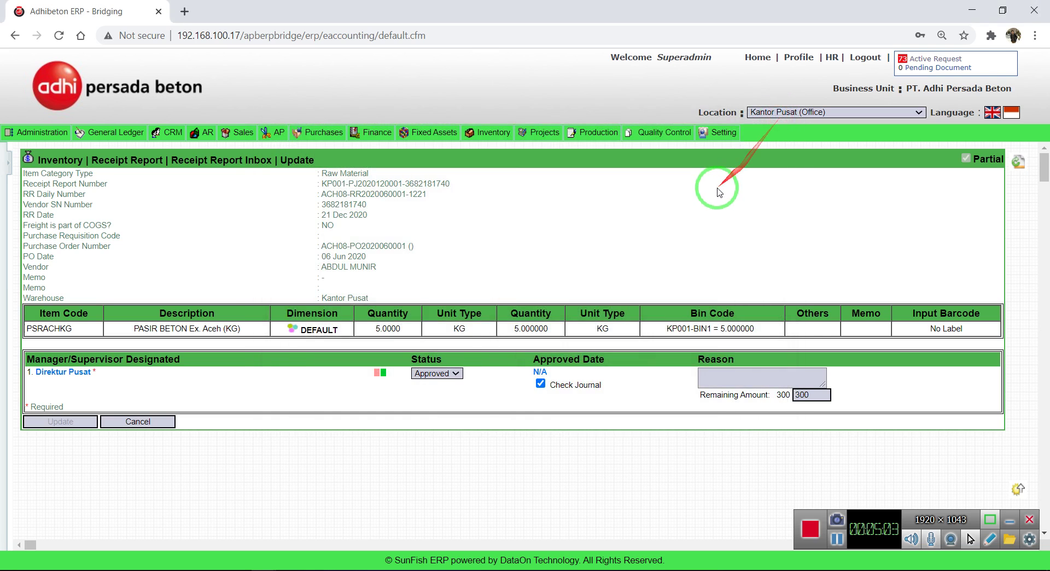
Step: Delete the existing incoming QC document of item PSRACHKG from the QC Incoming list
drag(716, 188, 715, 191)
click(653, 175)
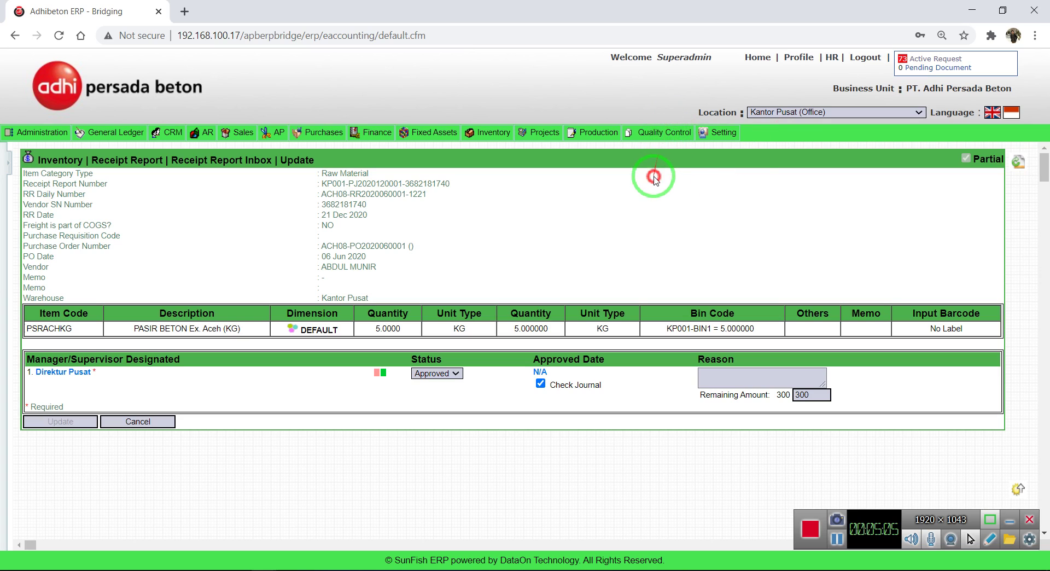
click(658, 135)
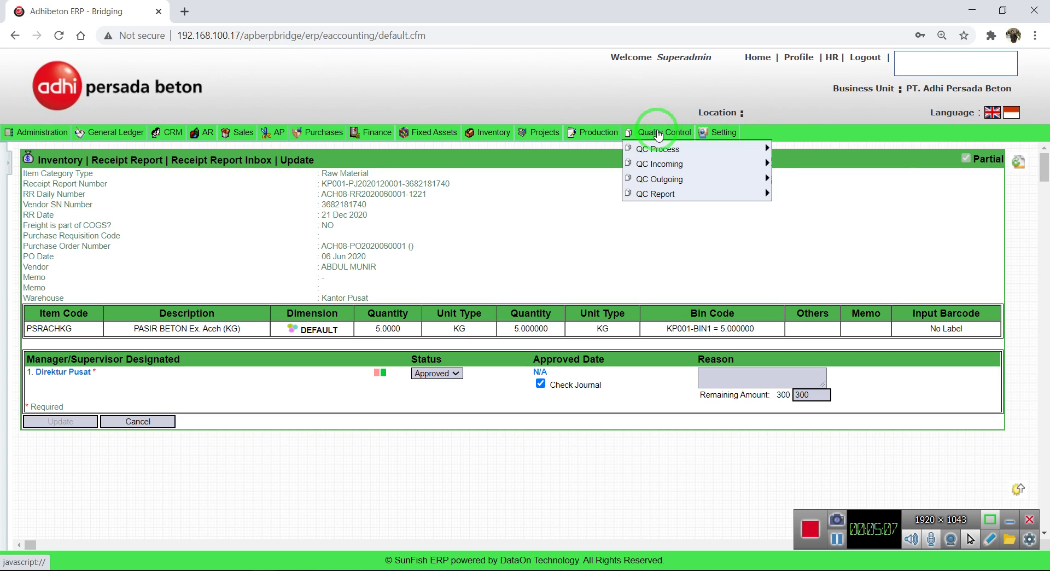
mouse_move(710, 164)
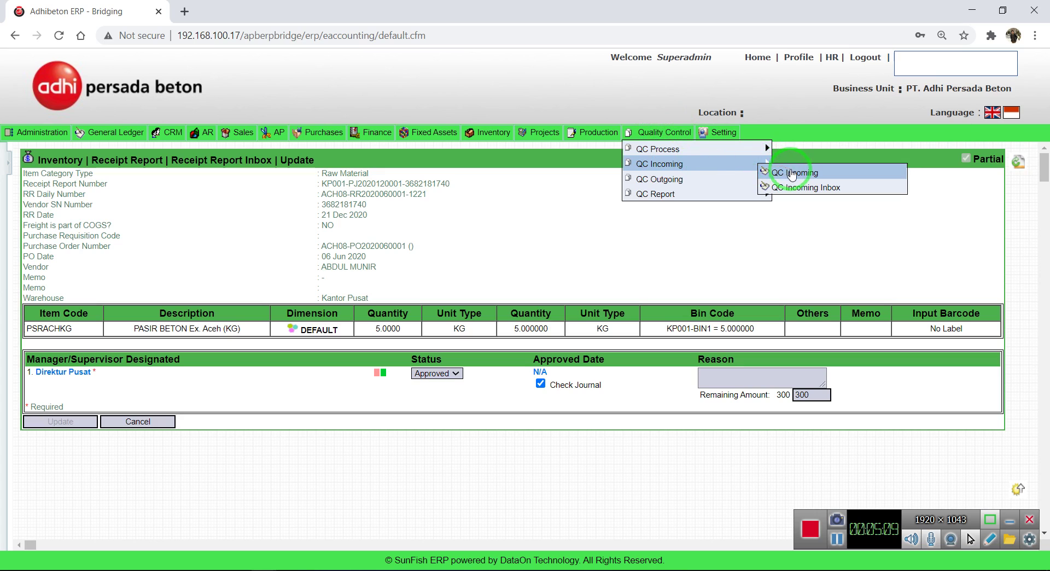
click(831, 177)
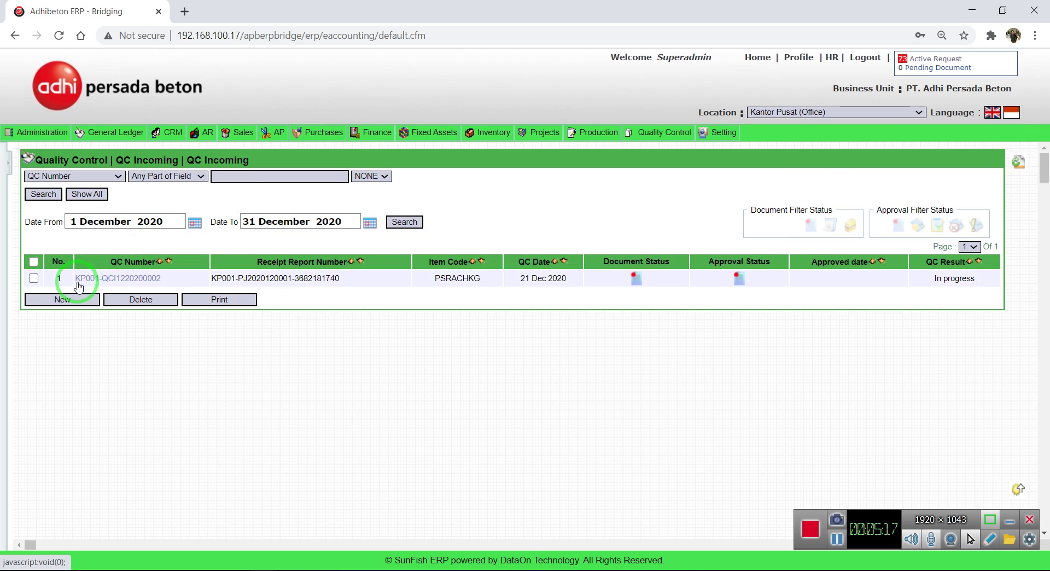
click(33, 278)
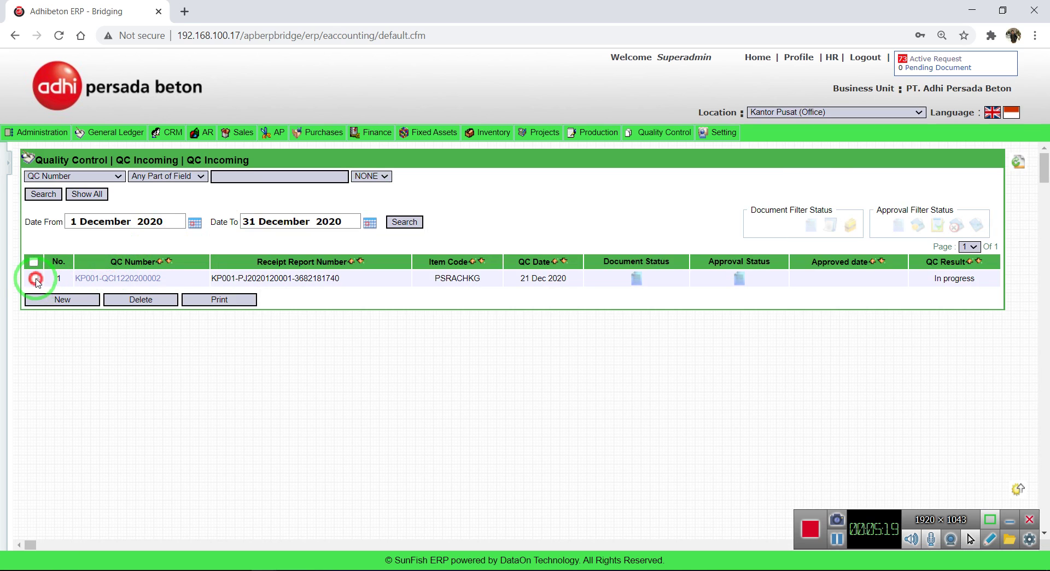
click(140, 299)
click(595, 111)
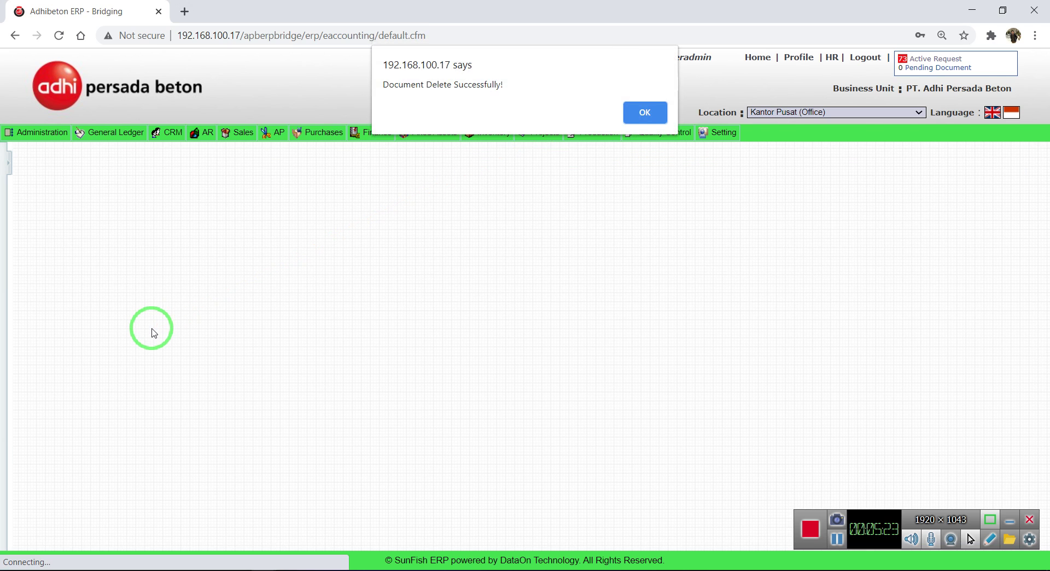
click(641, 112)
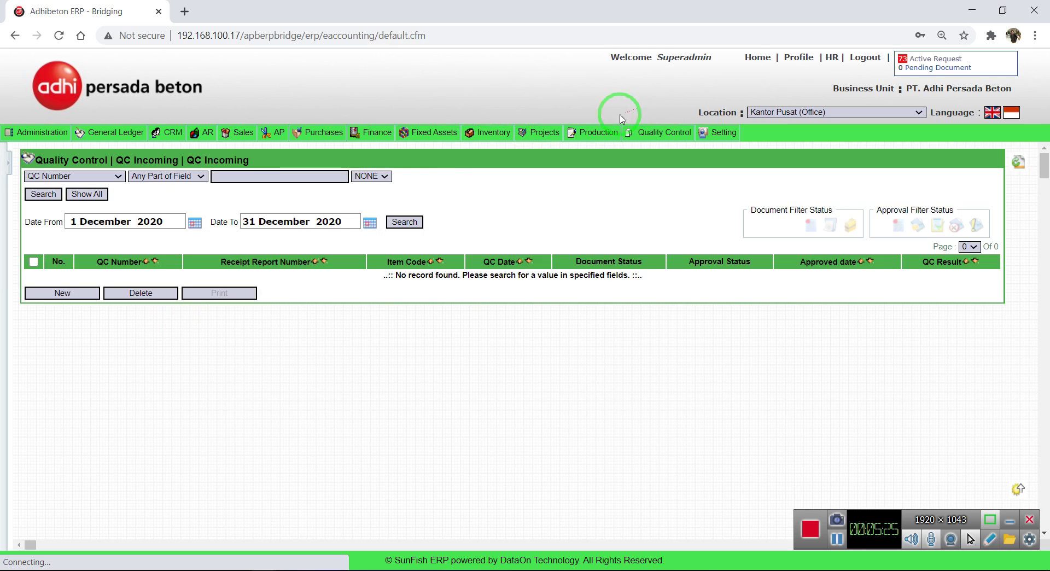
Step: Create a QC Incoming document dated 21 December 2020 for the PSRACHKG receipt report using the QCPASIR template, and proceed to its item inspection form
click(40, 293)
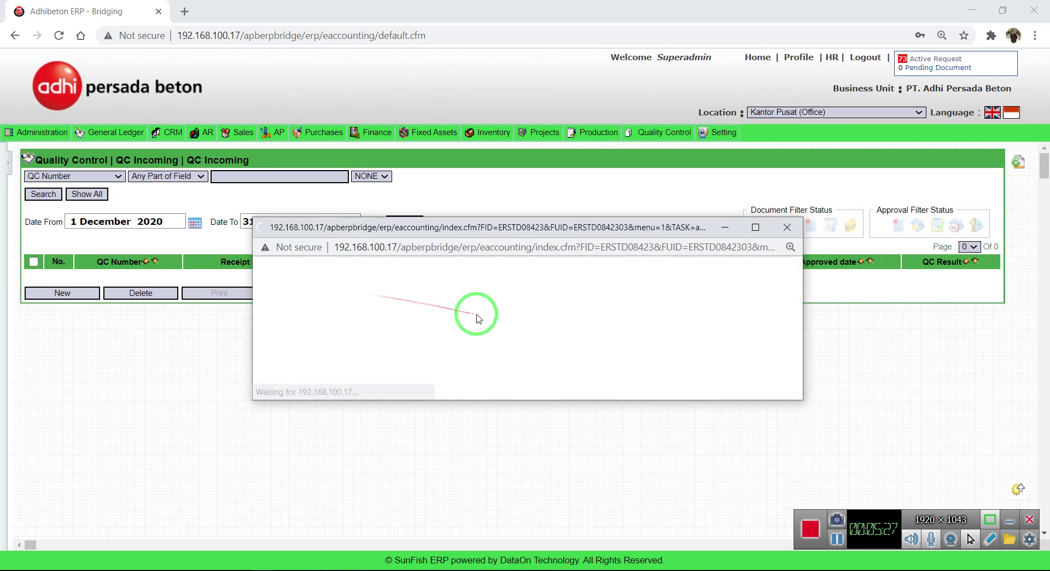
click(434, 312)
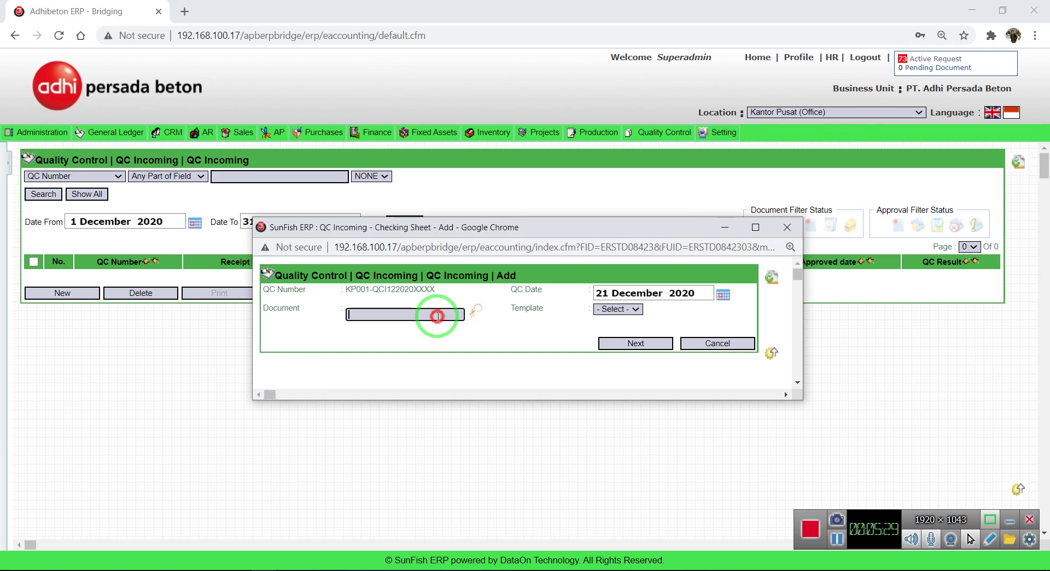
click(447, 332)
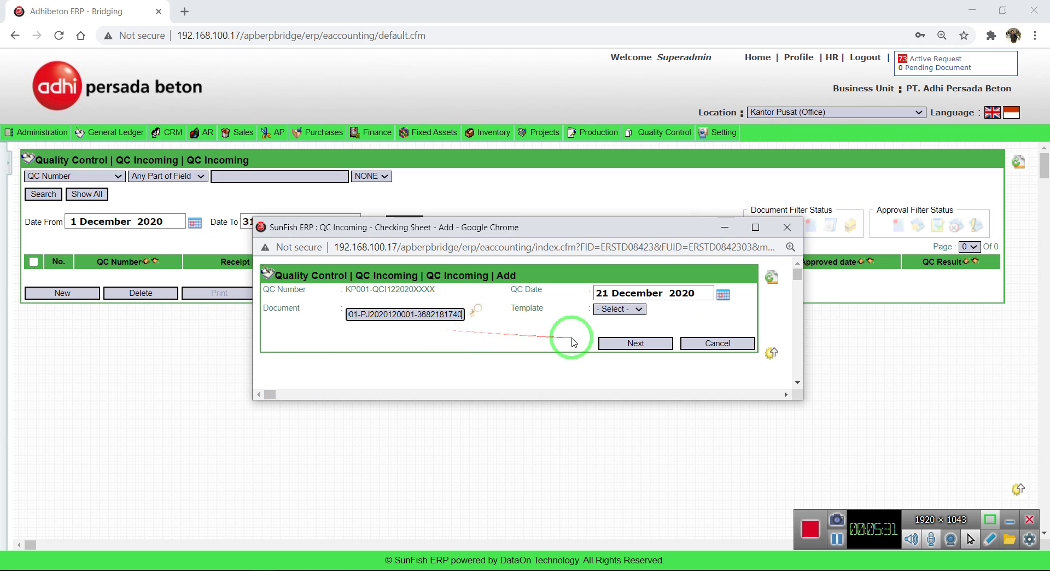
click(633, 310)
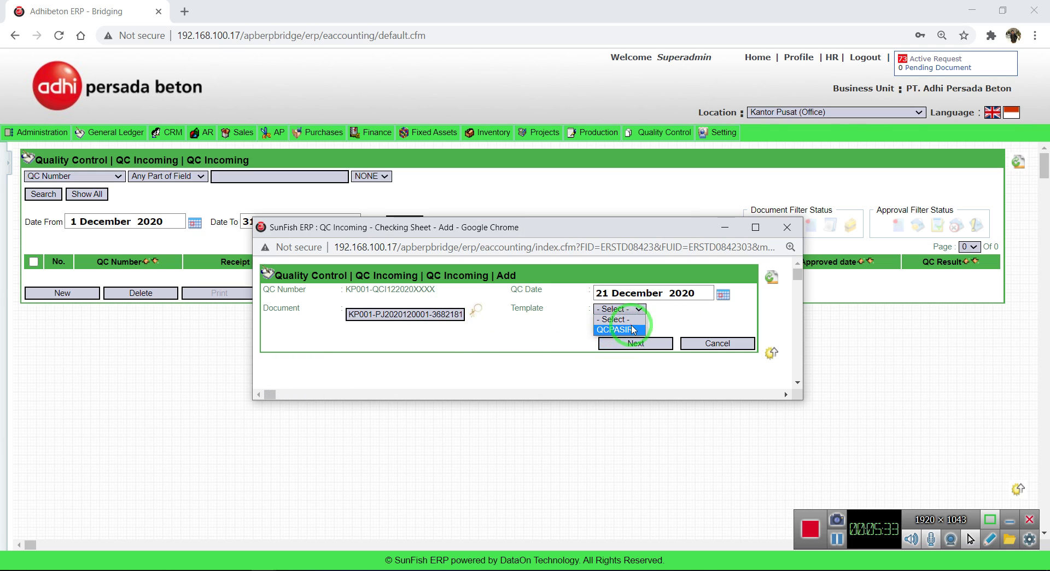
drag(446, 314, 481, 318)
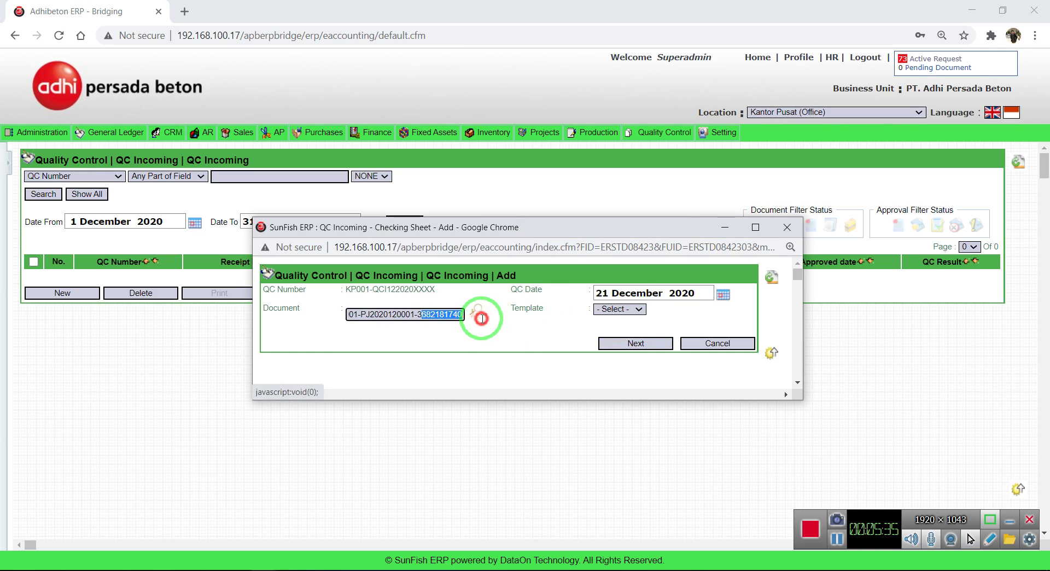
click(633, 310)
click(636, 328)
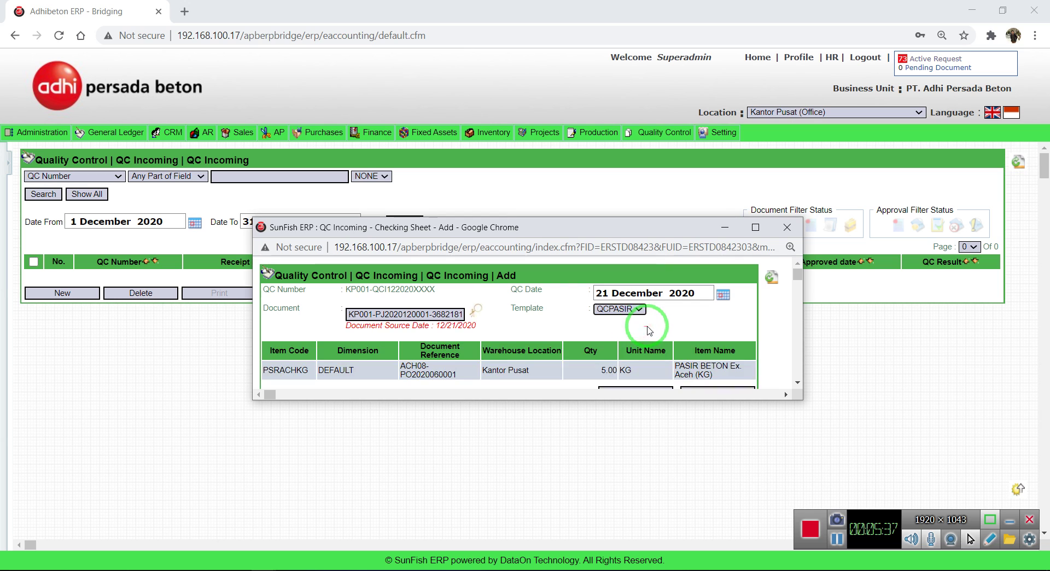
scroll(646, 331, down, 1)
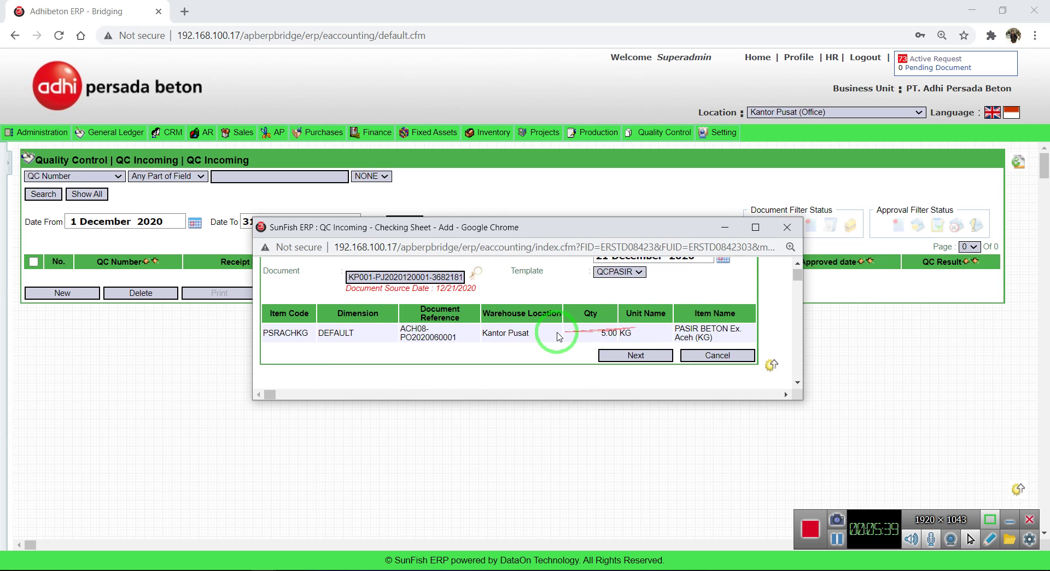
click(628, 356)
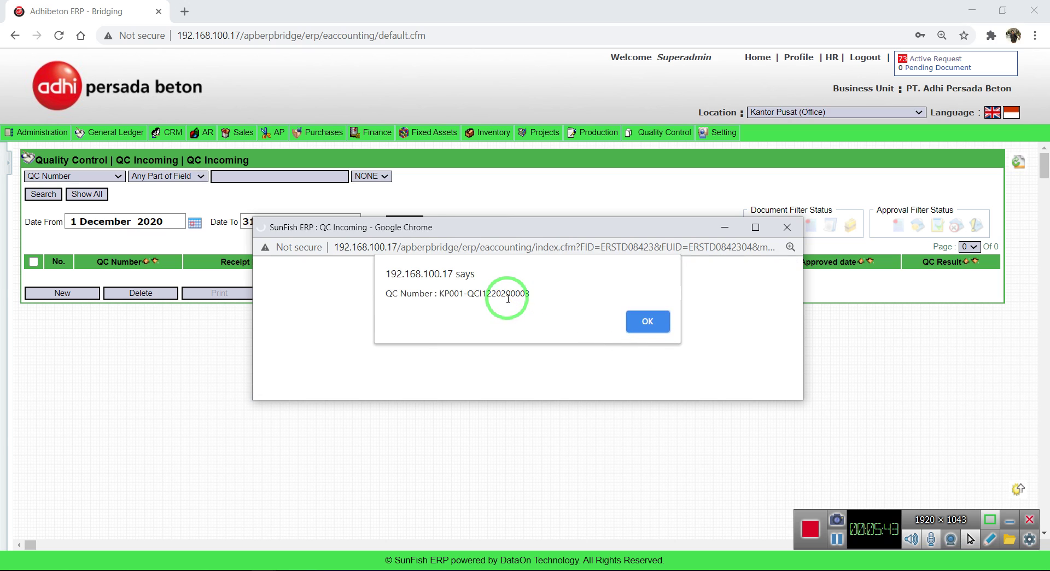
click(646, 323)
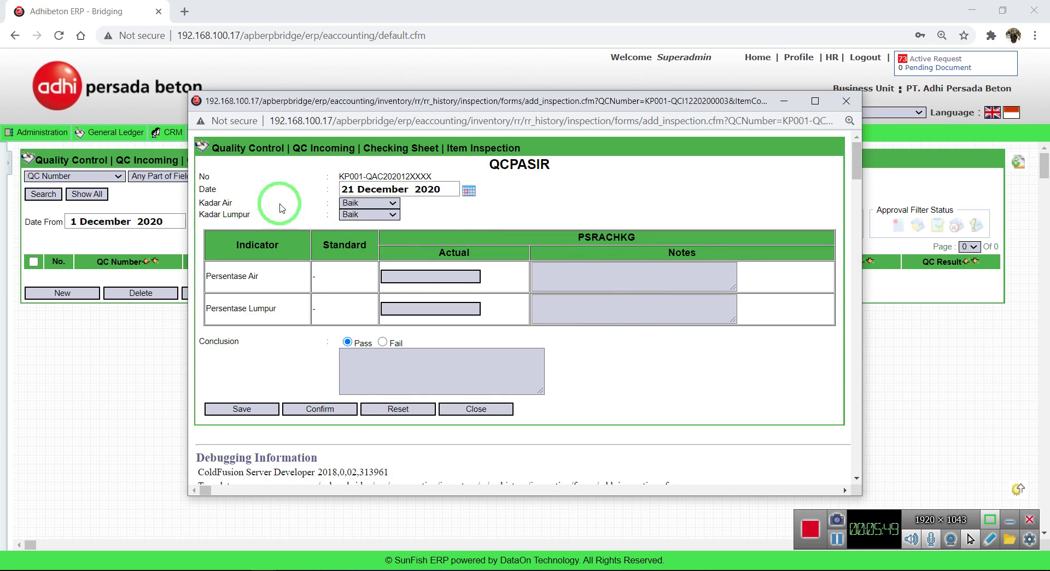
Step: Examine the Kadar Air and Kadar Lumpur rating options in the QCPASIR item inspection, keeping Baik for both
click(350, 204)
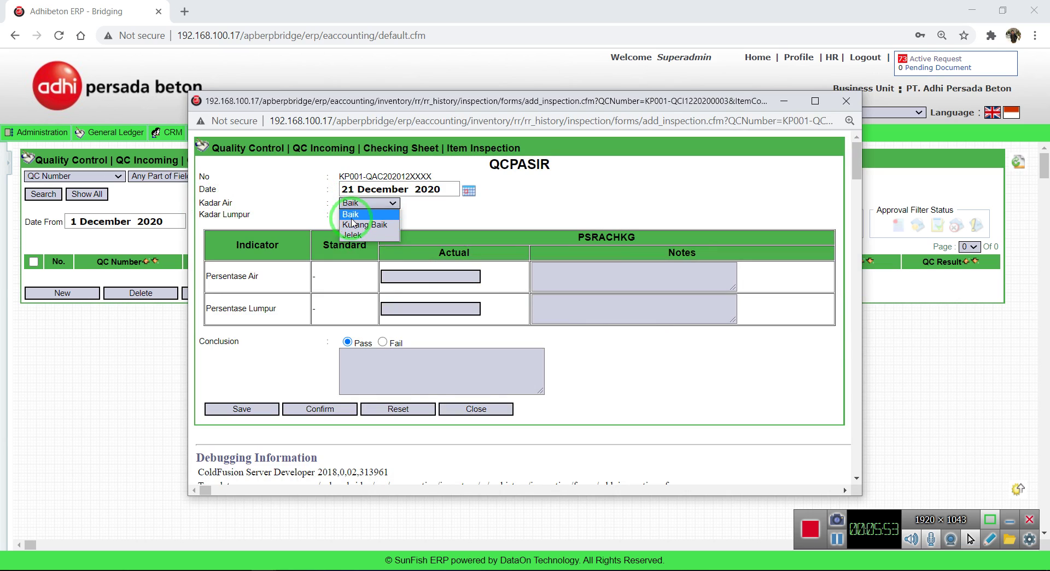
click(351, 214)
click(353, 214)
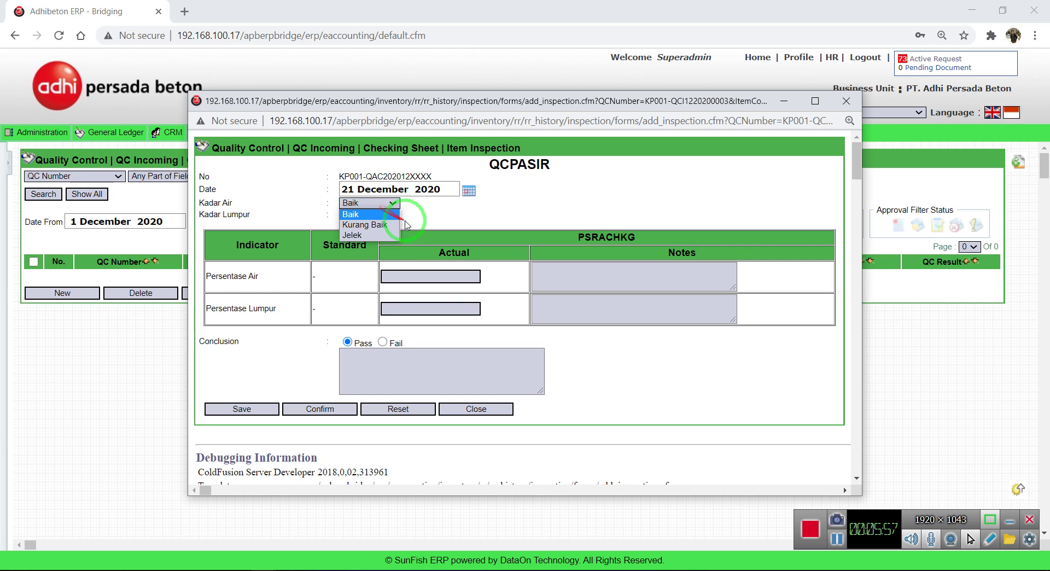
click(401, 221)
click(393, 215)
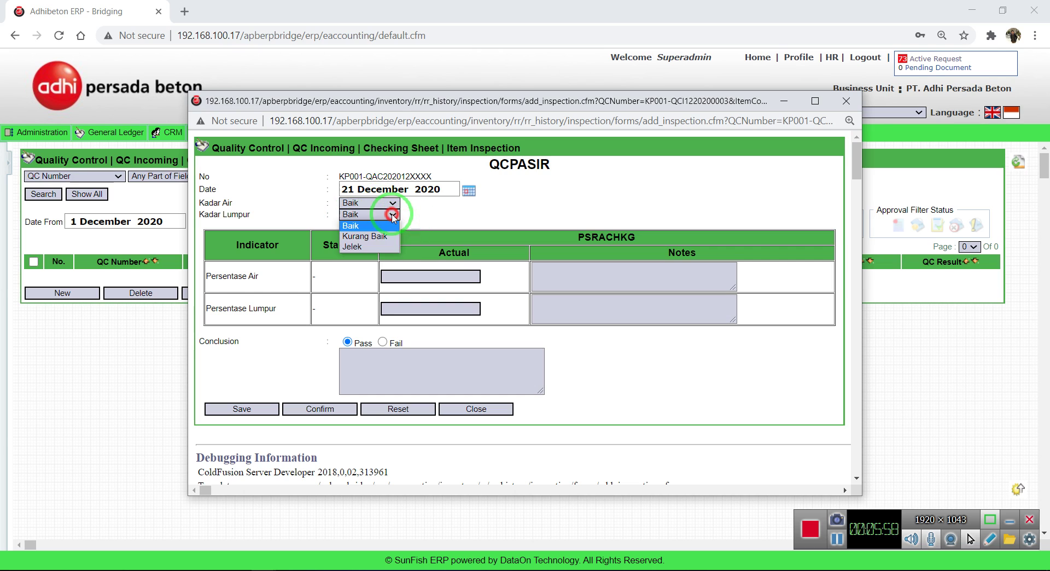
click(436, 216)
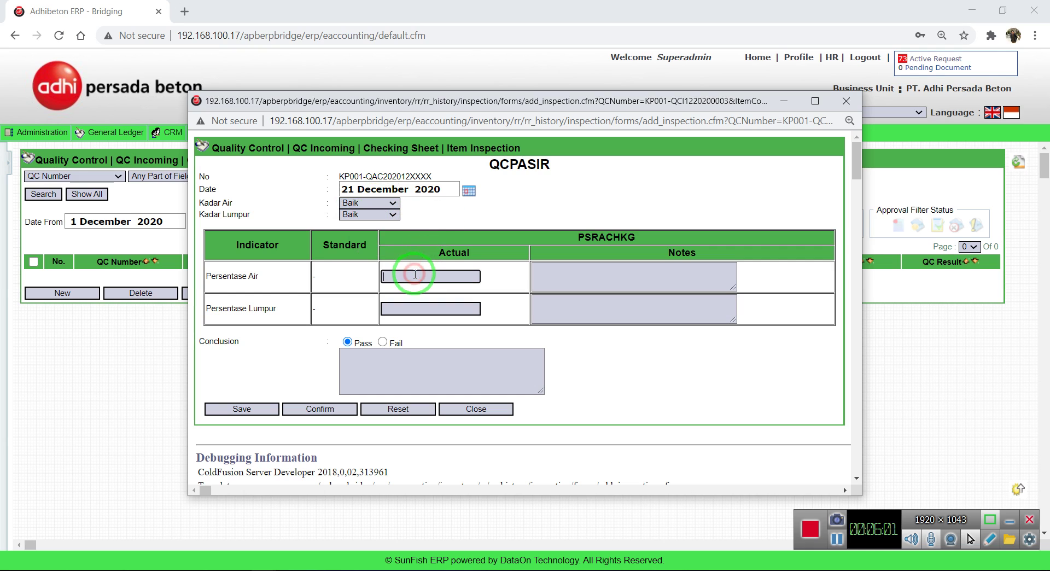